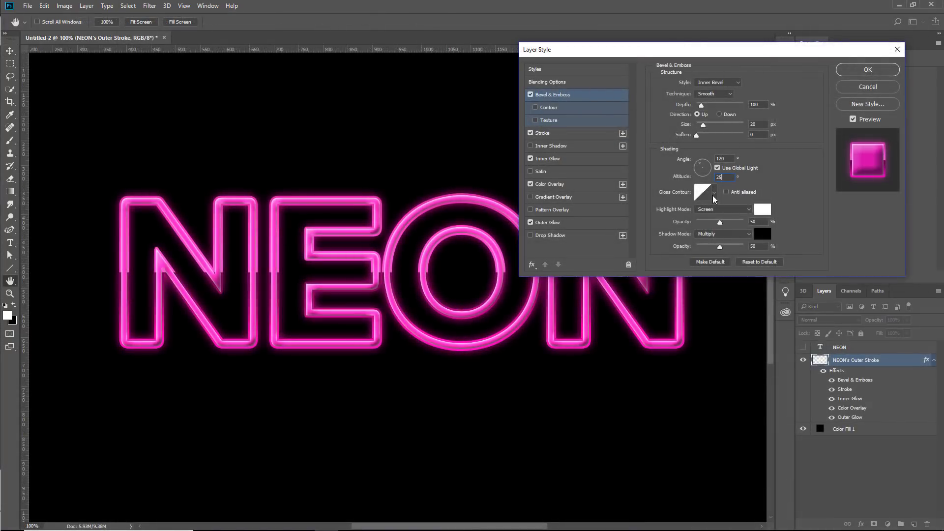
Give the Bevel & Emboss effect a double-peaked gloss contour, set its highlight mode to Normal at 100% opacity, and open the shadow color.
click(714, 192)
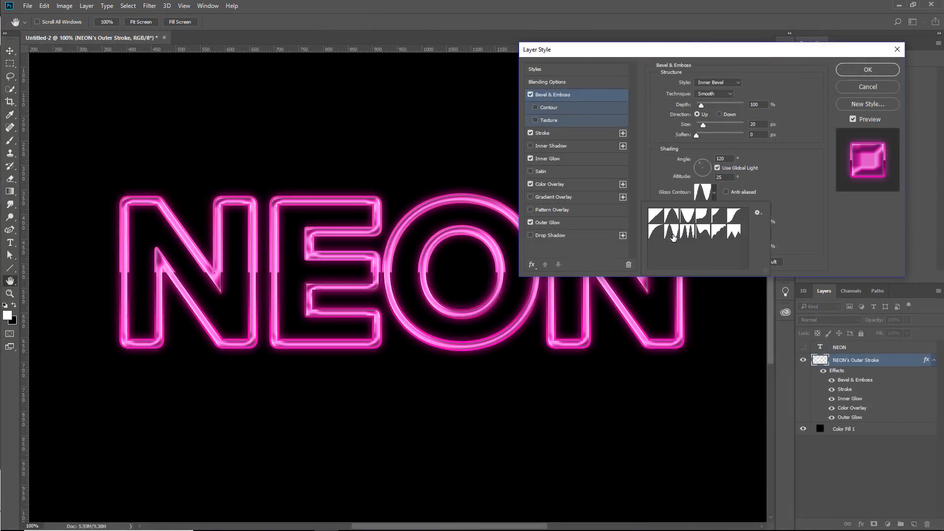
click(672, 237)
click(797, 209)
click(725, 210)
click(711, 218)
drag(720, 223, 757, 222)
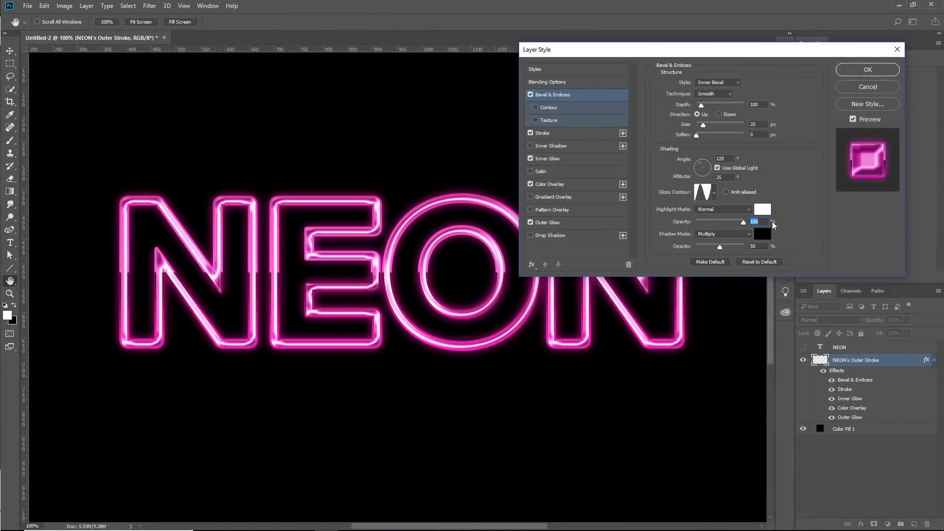
click(762, 234)
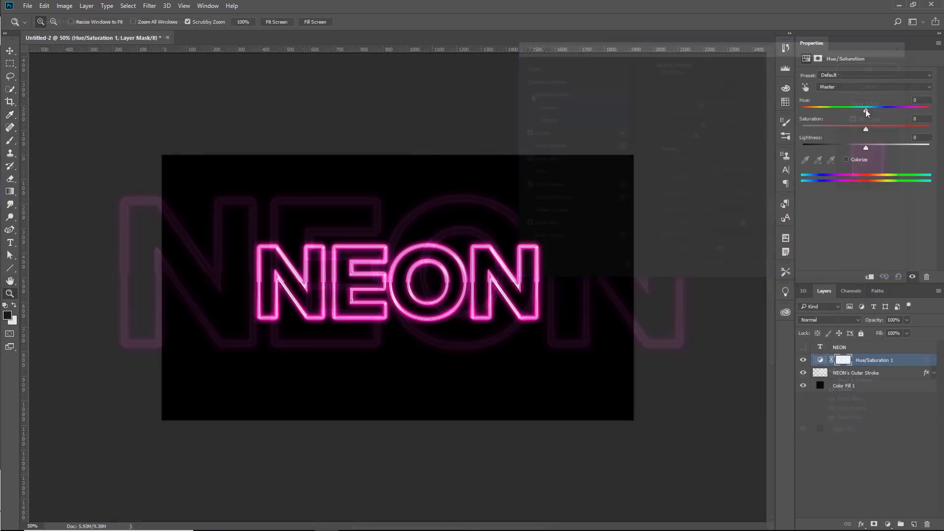
Shift the hue of the Hue/Saturation adjustment layer above the neon outline.
mouse_move(894, 104)
mouse_down()
mouse_move(919, 105)
mouse_move(798, 110)
mouse_move(901, 108)
mouse_up()
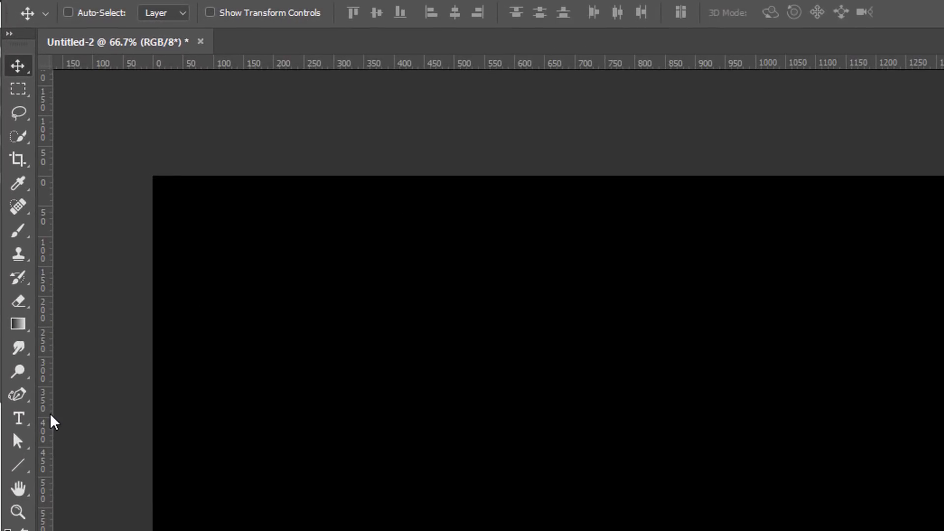
Add the text NEON to the black canvas in white Proxima Nova Bold at 210 pt with centered alignment.
click(20, 419)
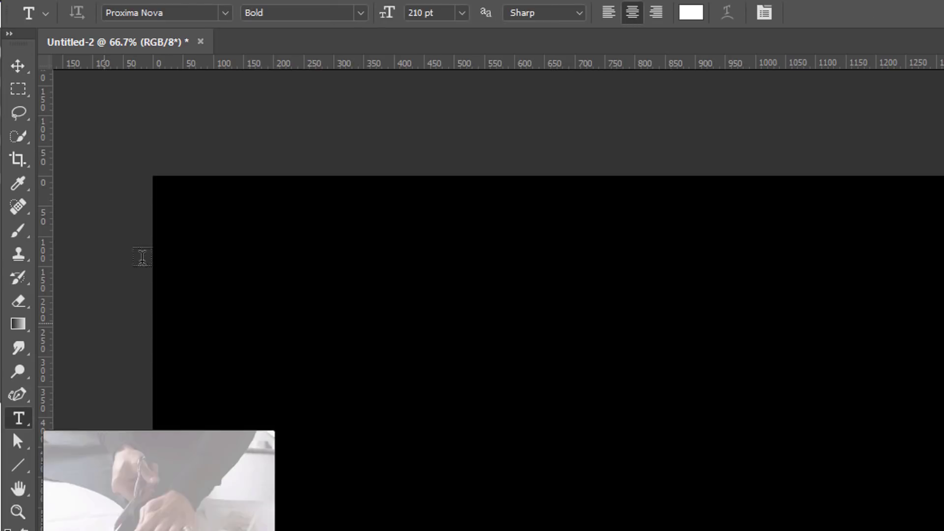
click(226, 14)
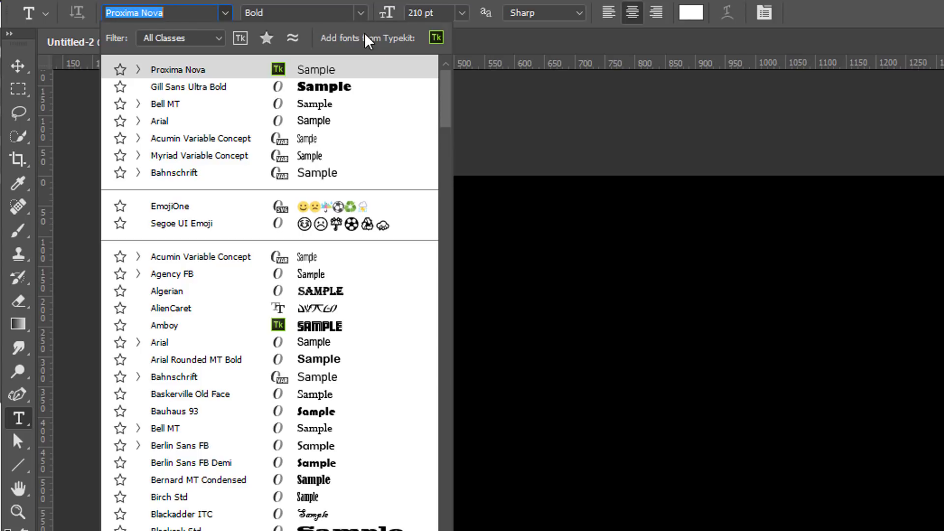
click(363, 13)
click(363, 13)
click(363, 14)
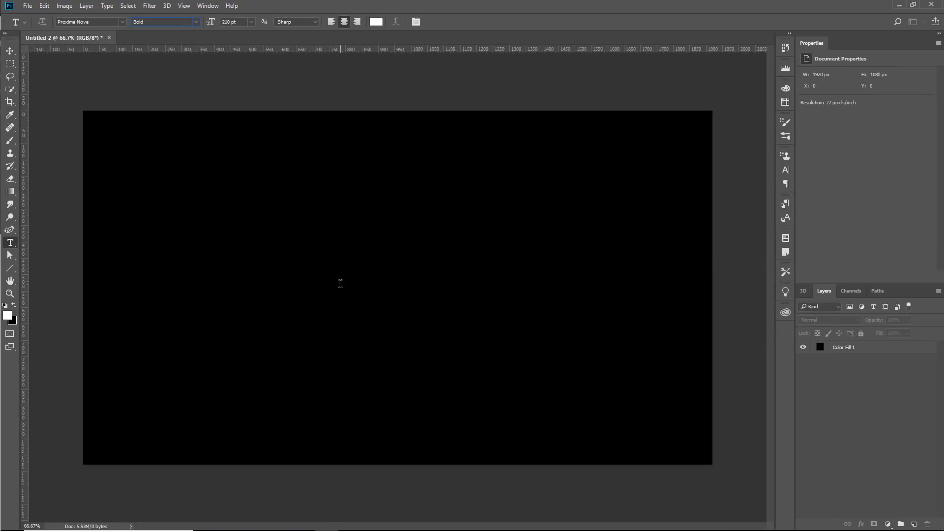
click(340, 283)
text(NEON)
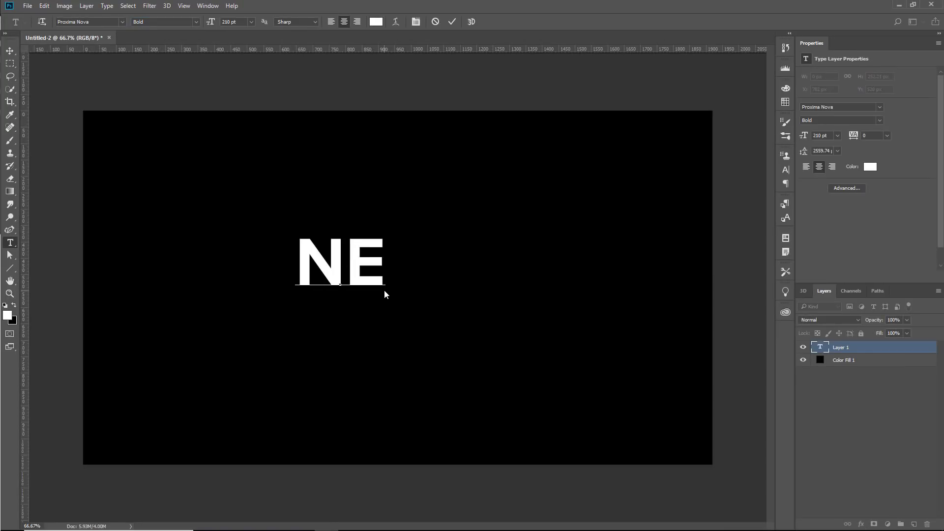
click(385, 294)
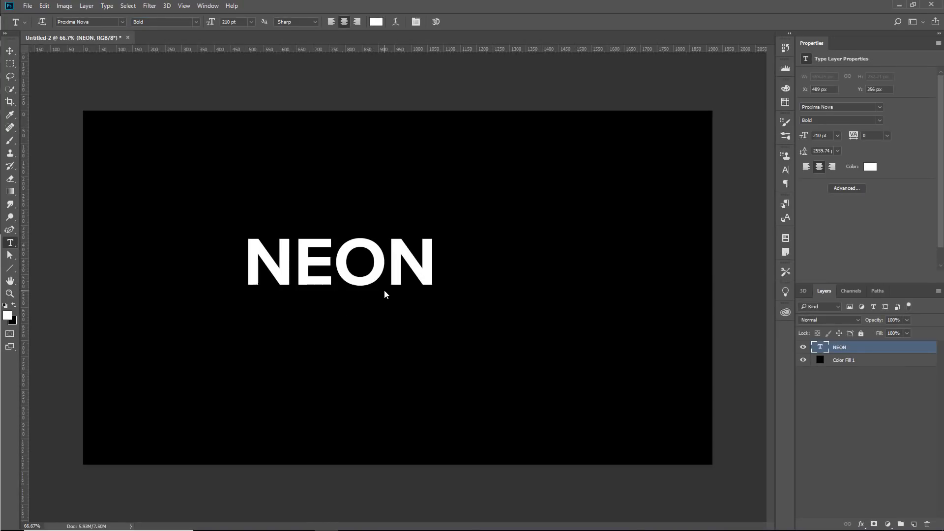
Center the NEON text vertically and horizontally on the whole canvas and clear the selection.
key(ctrl+a)
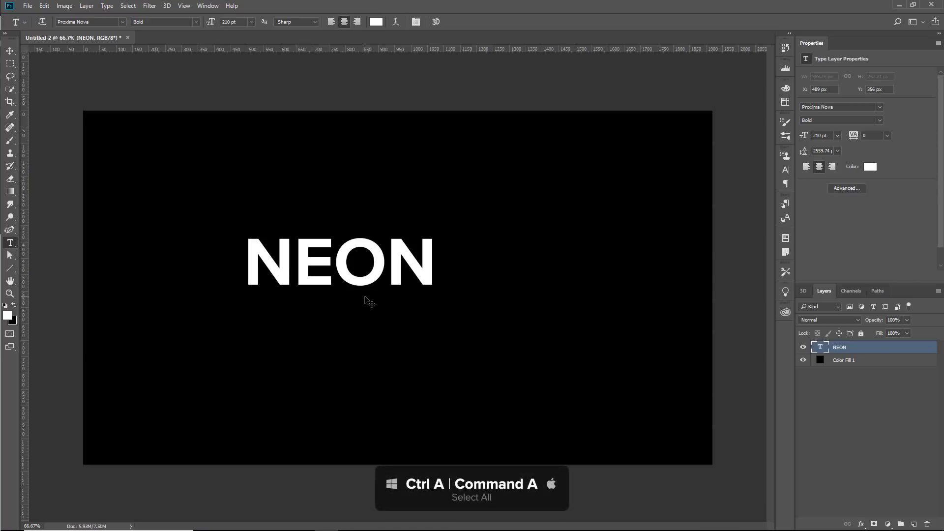
key(ctrl+a)
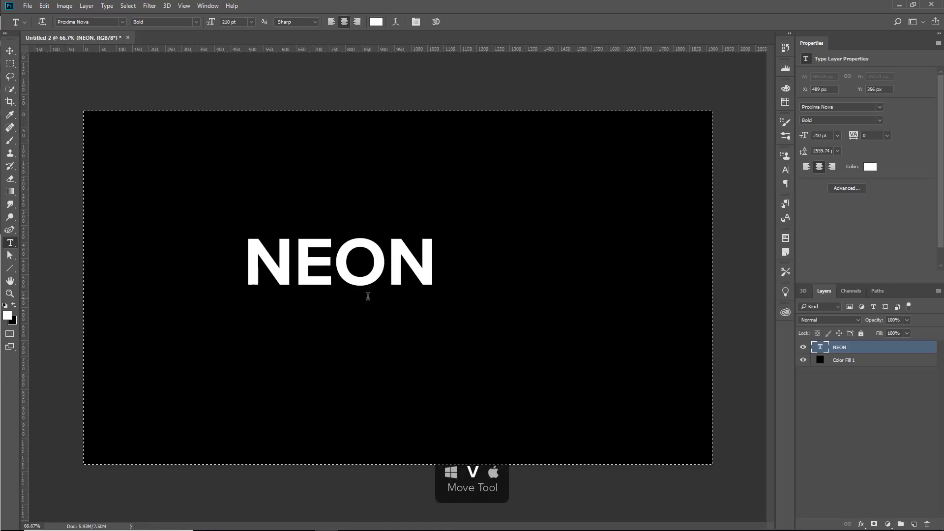
key(v)
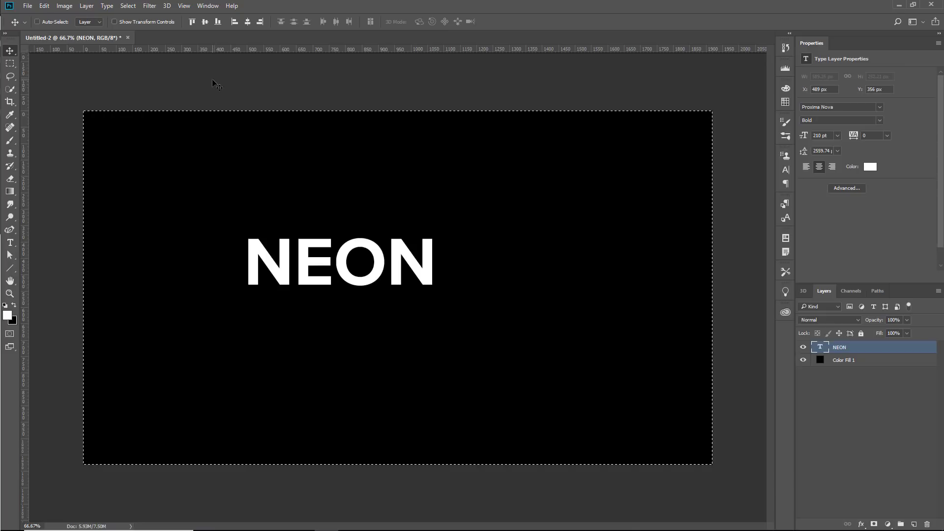
click(205, 21)
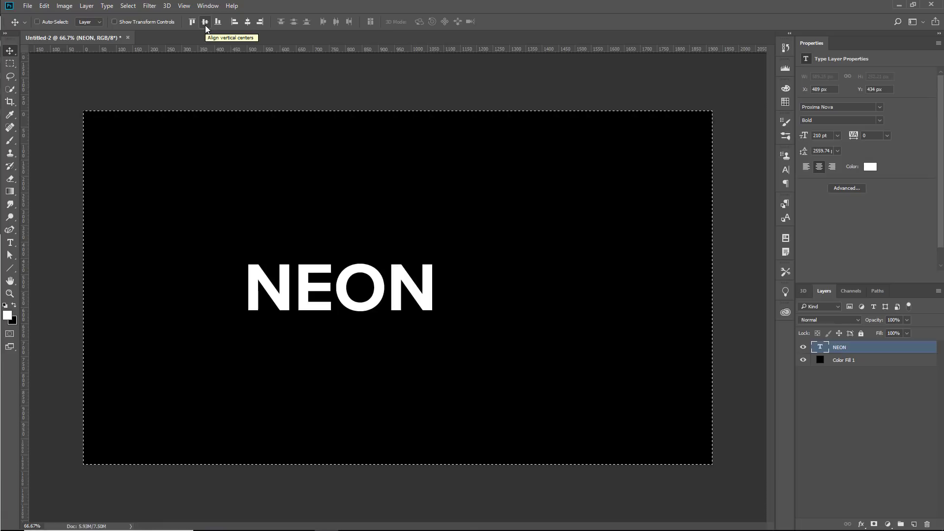
click(248, 22)
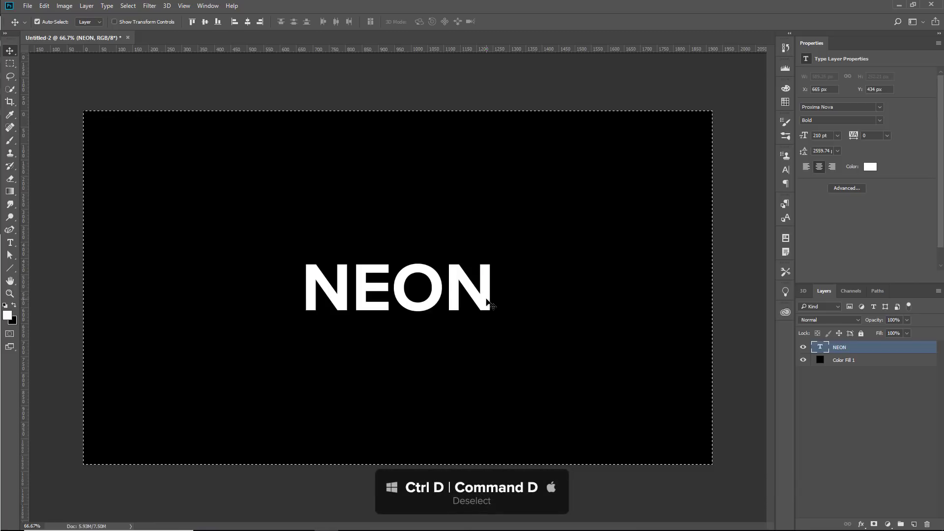
key(ctrl+d)
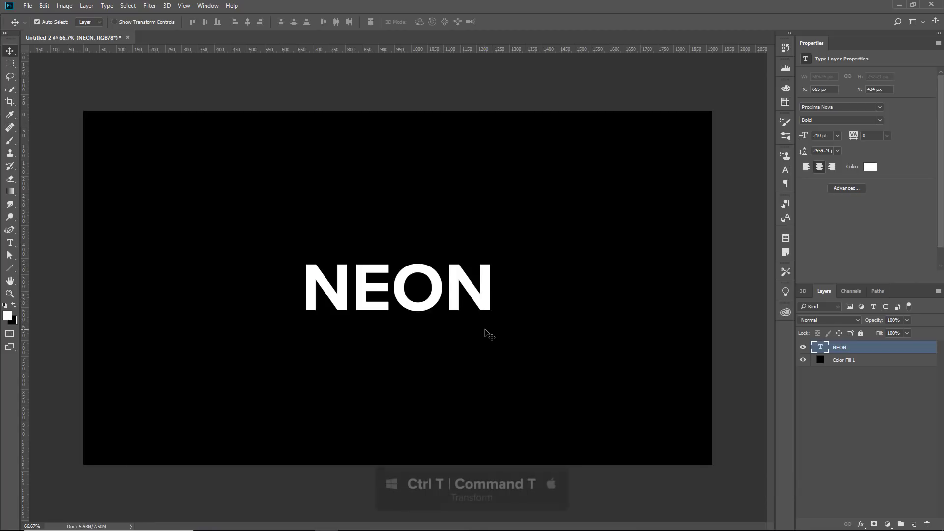
Enlarge the NEON text proportionally to about 418 pt with a free transform.
key(ctrl+t)
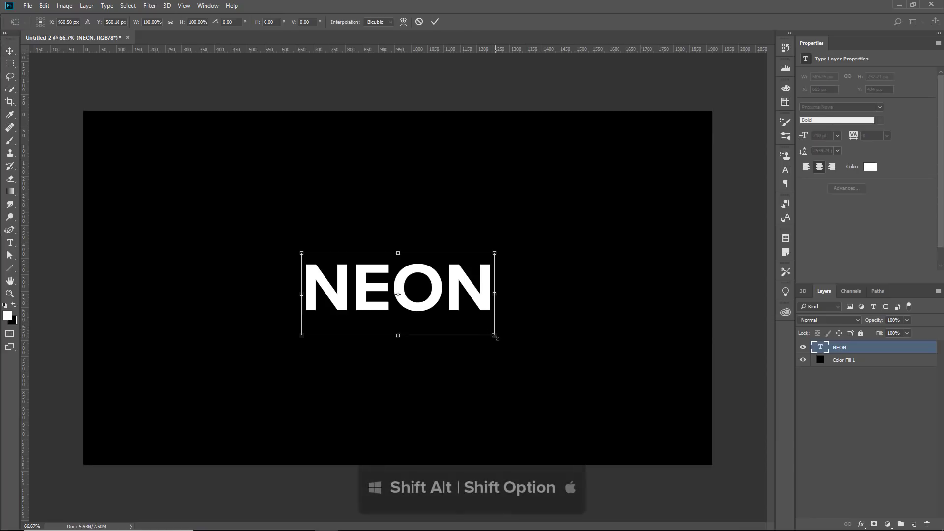
drag(496, 336, 569, 422)
key(Return)
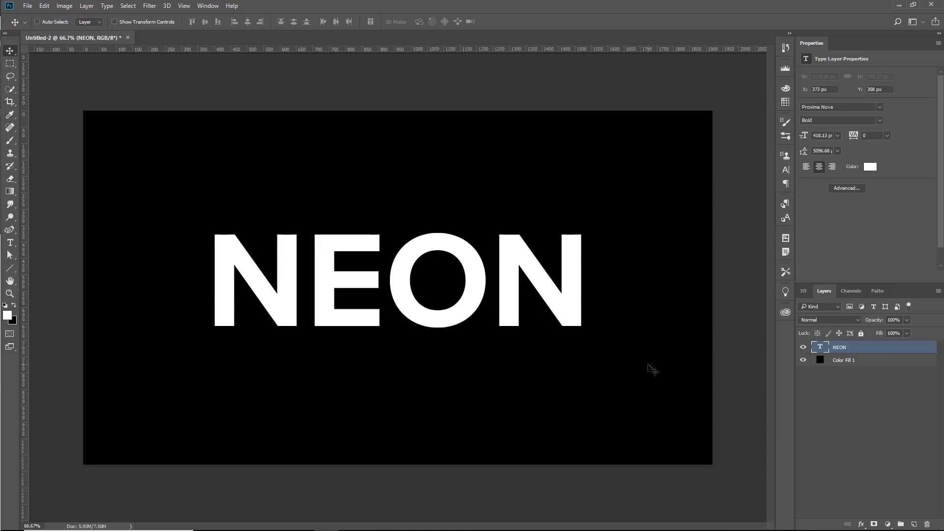
Add a Stroke layer effect to the NEON text and set its color to white (ffffff).
double_click(916, 349)
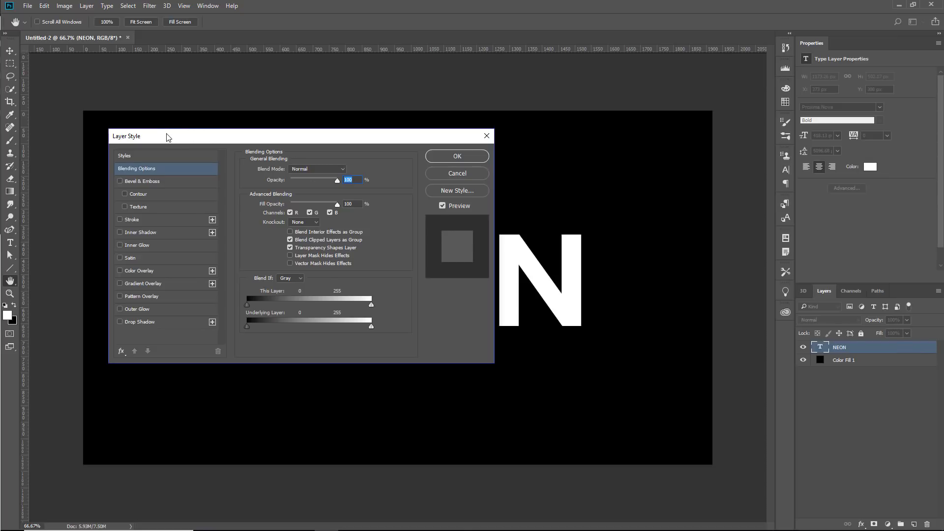
drag(163, 138, 651, 135)
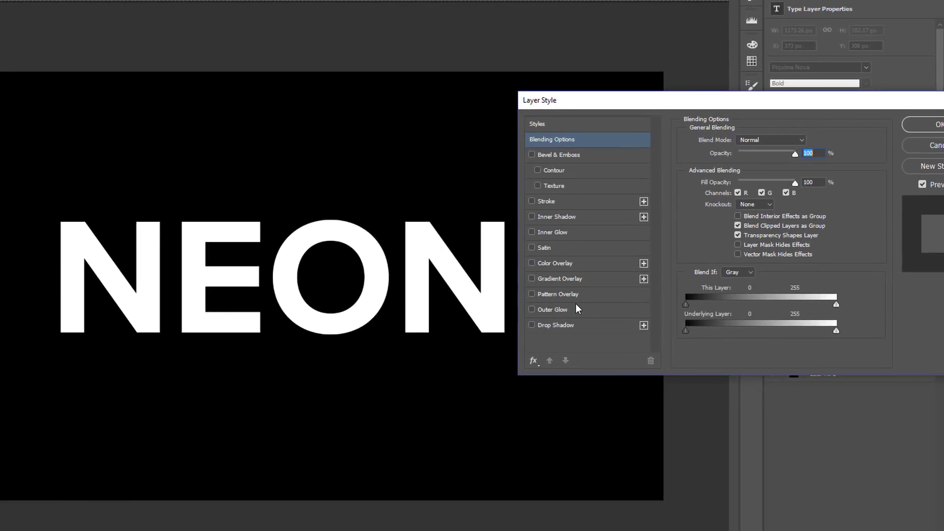
click(544, 201)
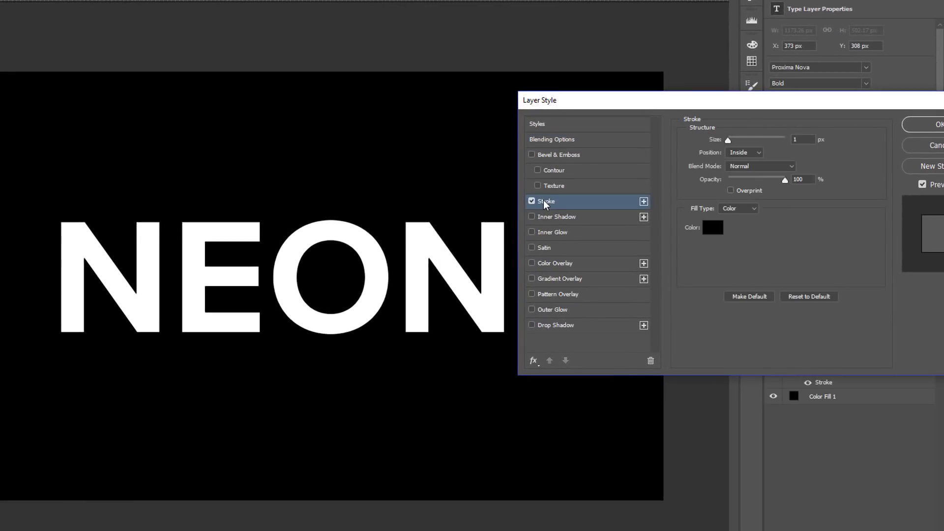
click(712, 229)
click(542, 189)
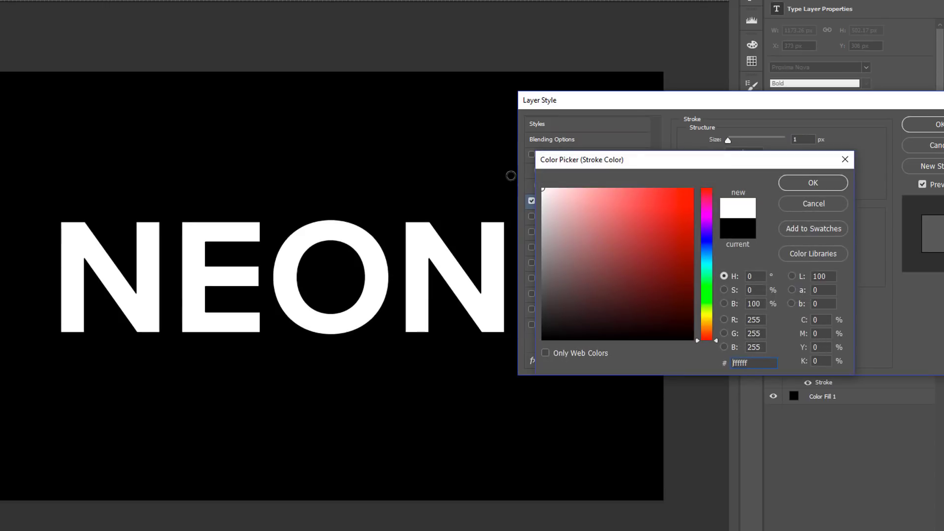
click(798, 188)
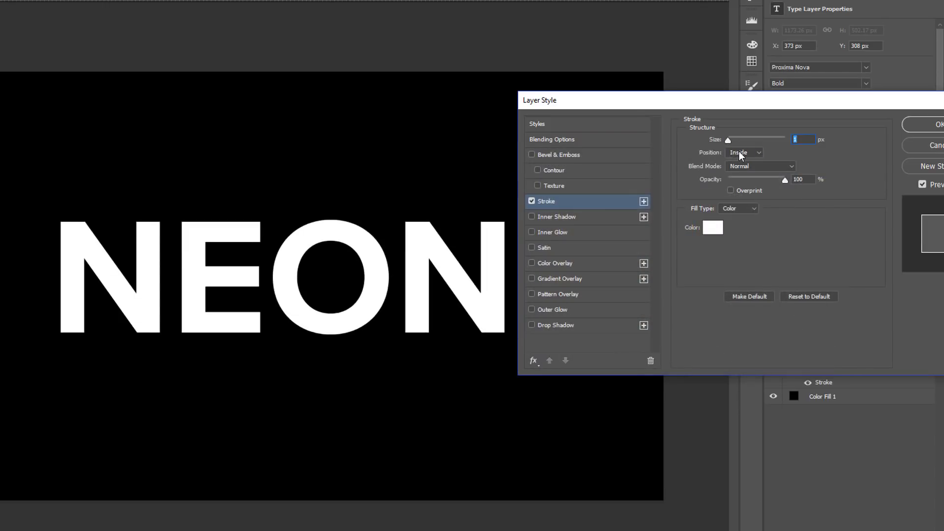
Set the stroke's position to Outside and its size to 12 px.
click(740, 154)
click(737, 149)
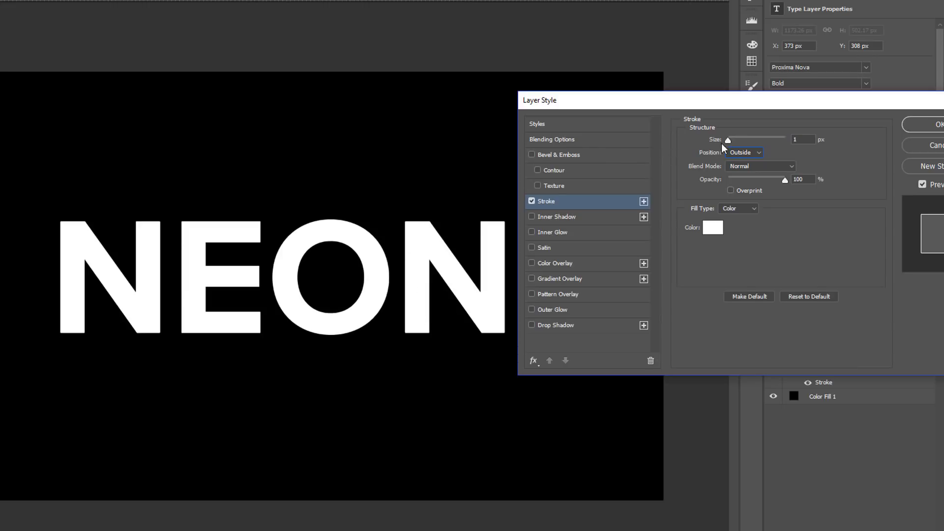
drag(729, 141, 734, 141)
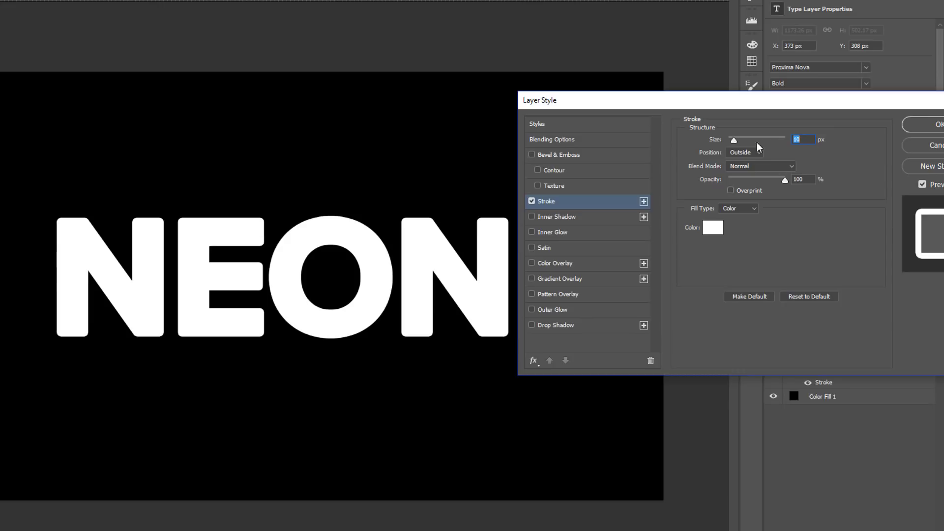
text(12)
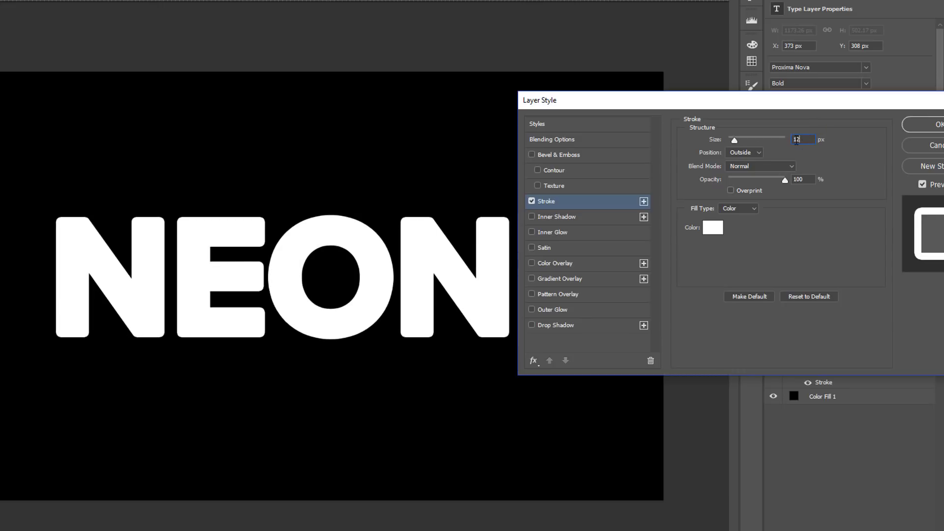
Reduce the NEON text's fill opacity to 0% and apply the layer style.
click(584, 140)
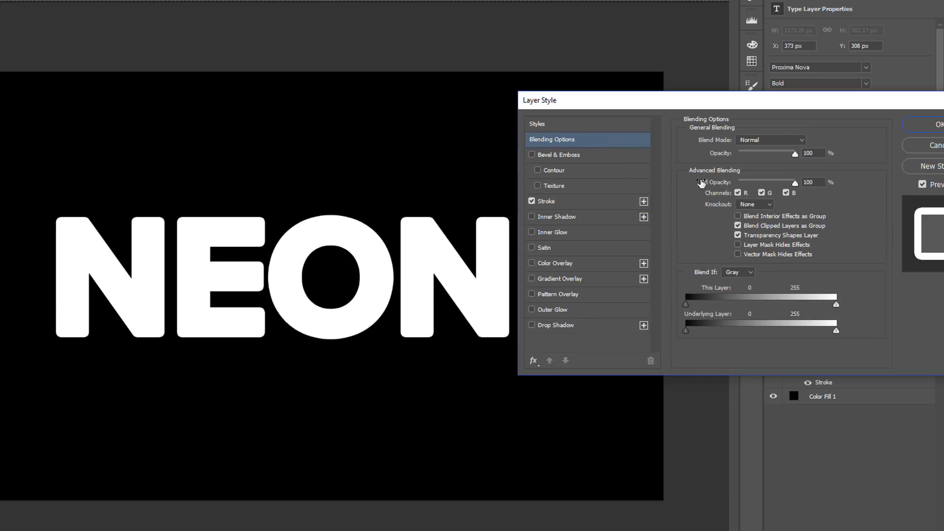
drag(803, 187, 727, 189)
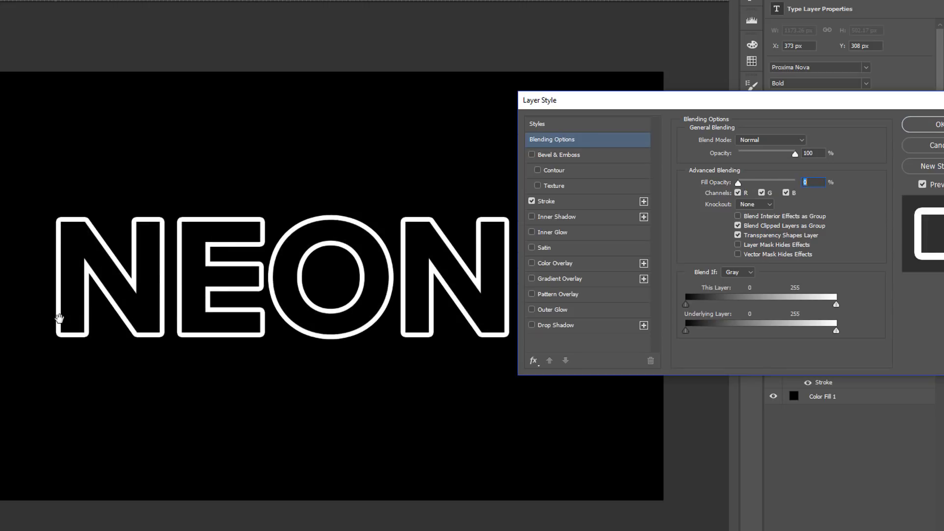
drag(736, 104, 425, 99)
click(602, 116)
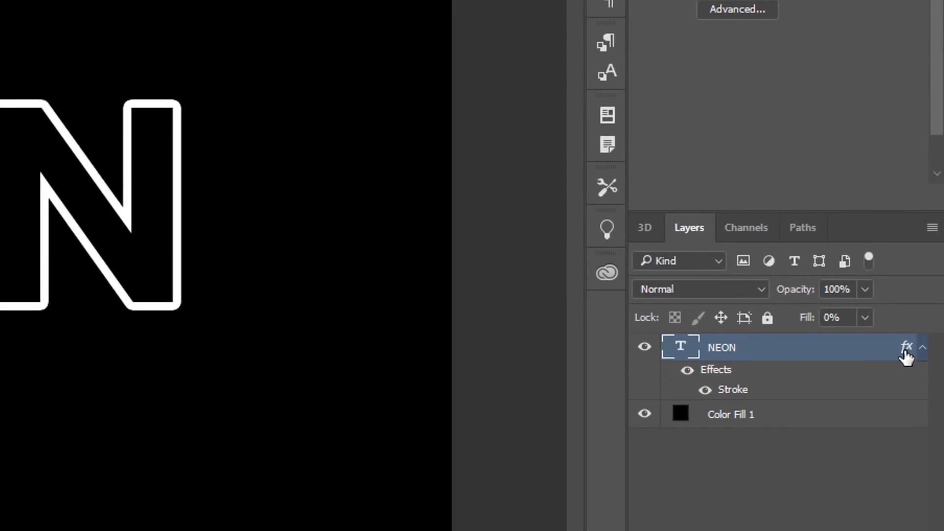
Convert the NEON text's stroke effect into a separate layer and make the text layer visible.
click(906, 350)
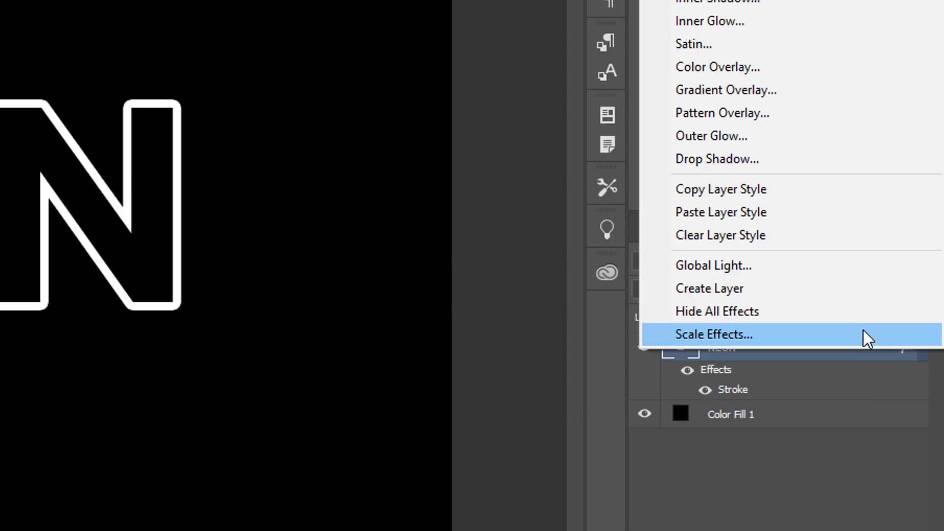
click(844, 288)
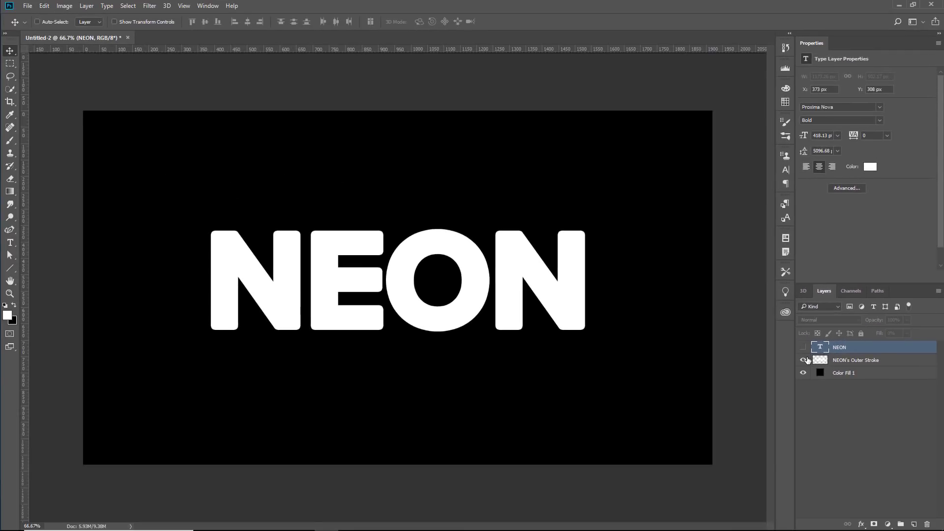
click(805, 360)
click(805, 360)
click(804, 360)
click(804, 360)
click(803, 349)
Cut the NEON letter shapes out of the NEON's Outer Stroke layer using the text's selection, with the text layer hidden, and deselect.
key(ctrl)
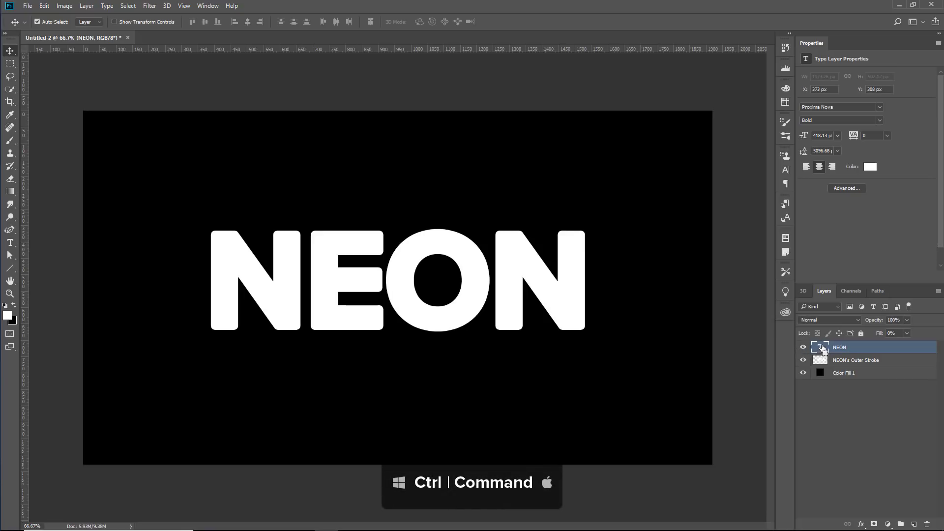
ctrl+click(823, 349)
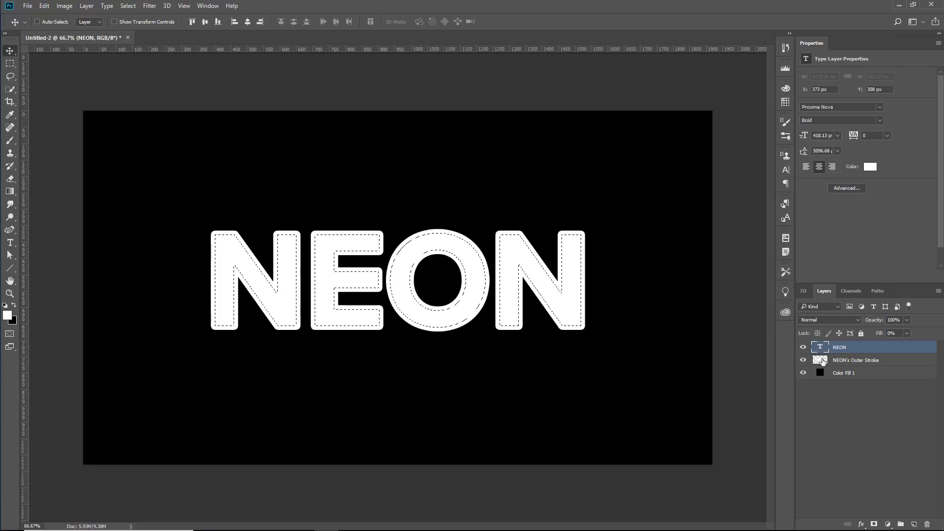
click(824, 362)
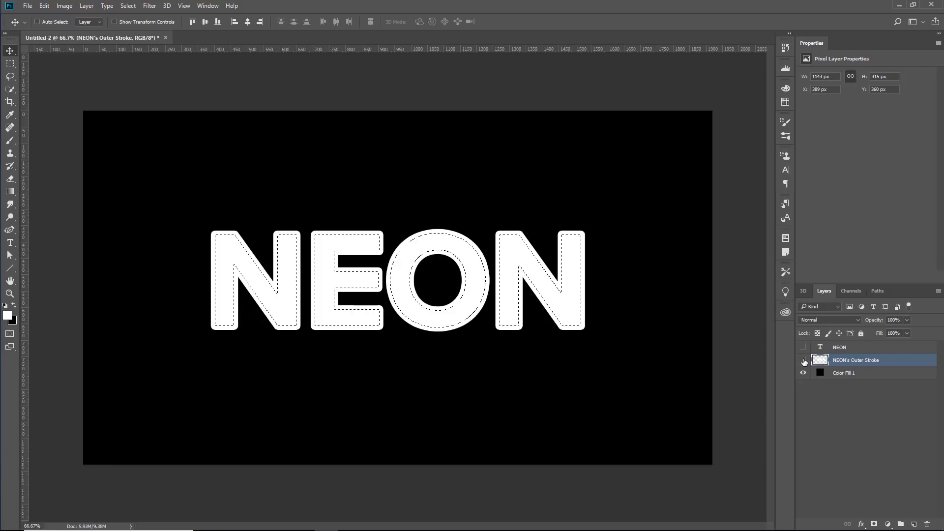
click(804, 360)
click(804, 360)
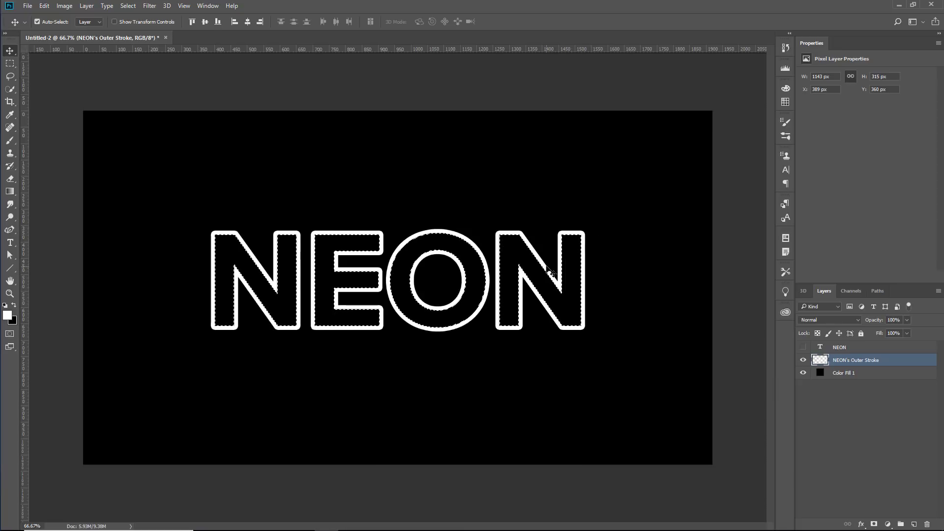
key(ctrl+d)
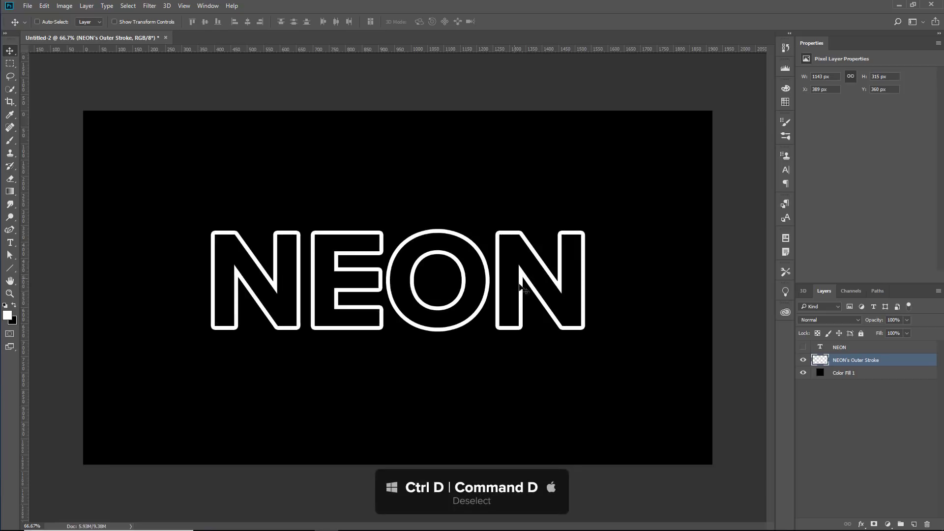
Show and hide the NEON text layer, and reselect the NEON's Outer Stroke layer.
click(804, 348)
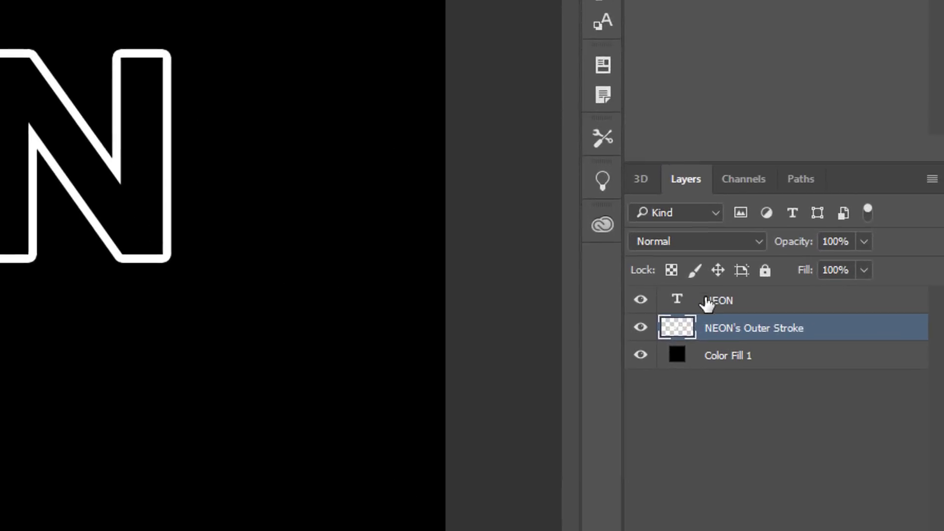
click(836, 348)
click(631, 302)
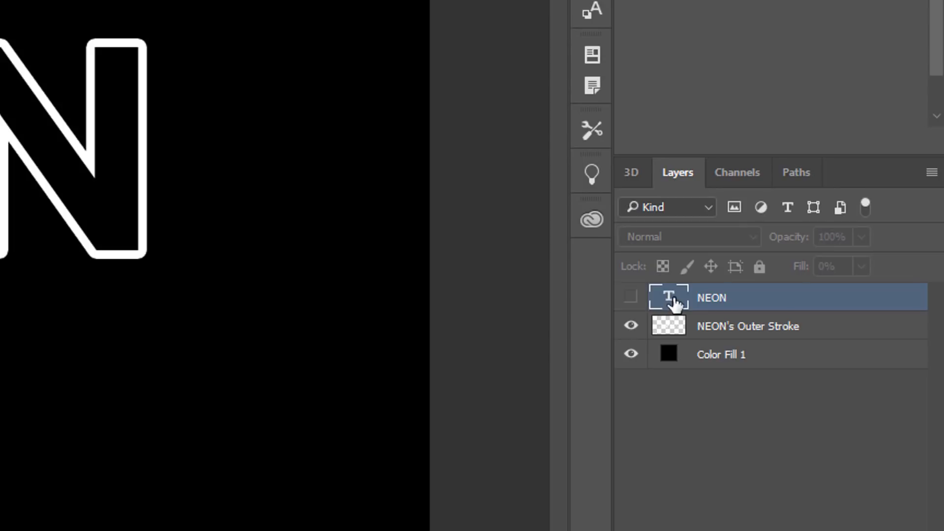
click(680, 334)
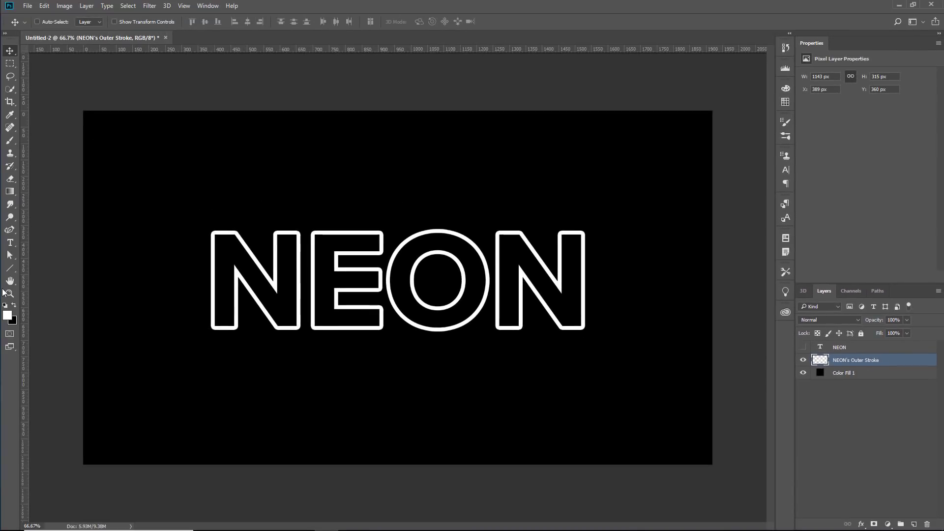
Open the layer style of the NEON's Outer Stroke layer and add a Color Overlay to it.
click(18, 285)
double_click(14, 282)
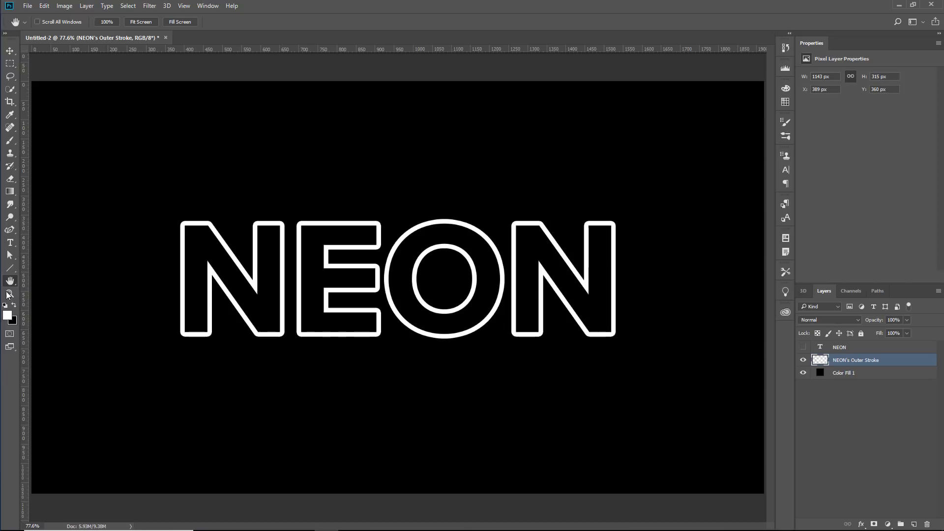
click(9, 293)
click(386, 304)
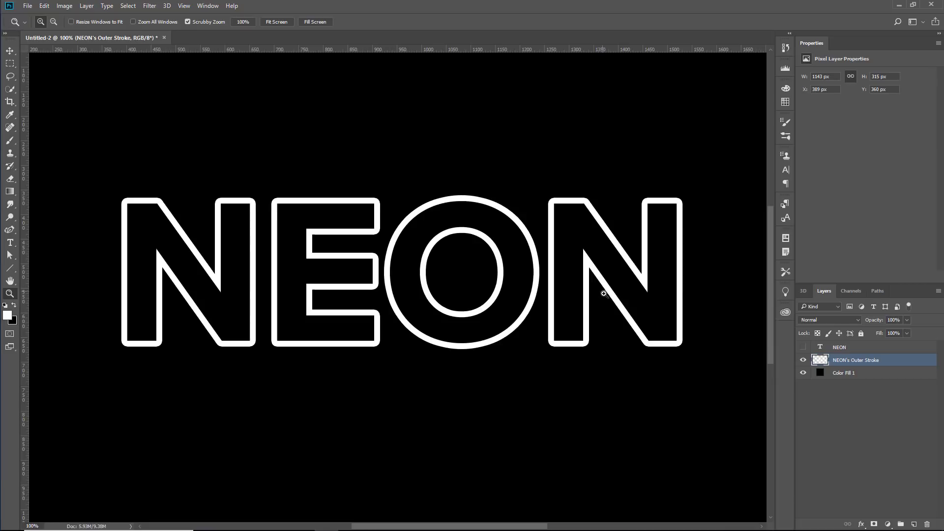
double_click(918, 363)
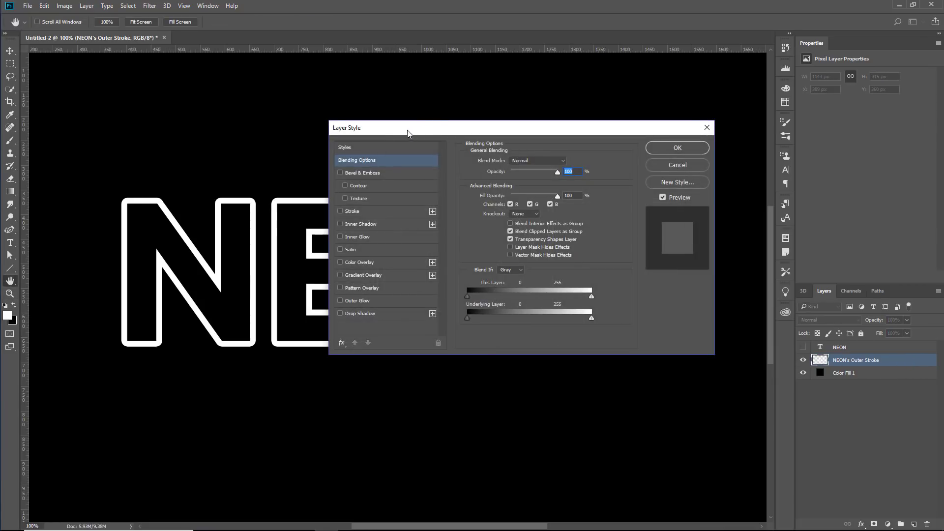
mouse_move(408, 133)
mouse_down()
mouse_move(517, 146)
mouse_move(535, 85)
mouse_move(547, 88)
mouse_move(585, 54)
mouse_up()
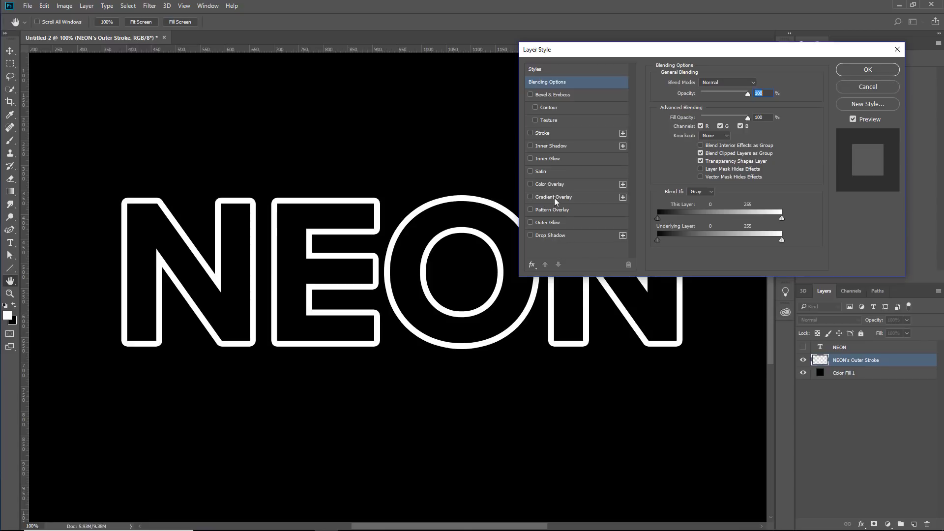
click(550, 183)
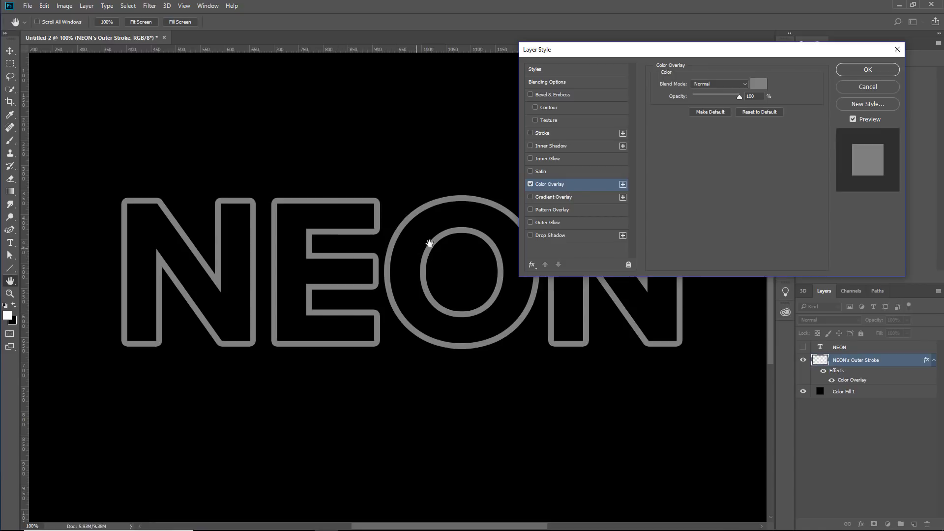
Set the overlay color to a hot pink, ff00c6.
click(761, 85)
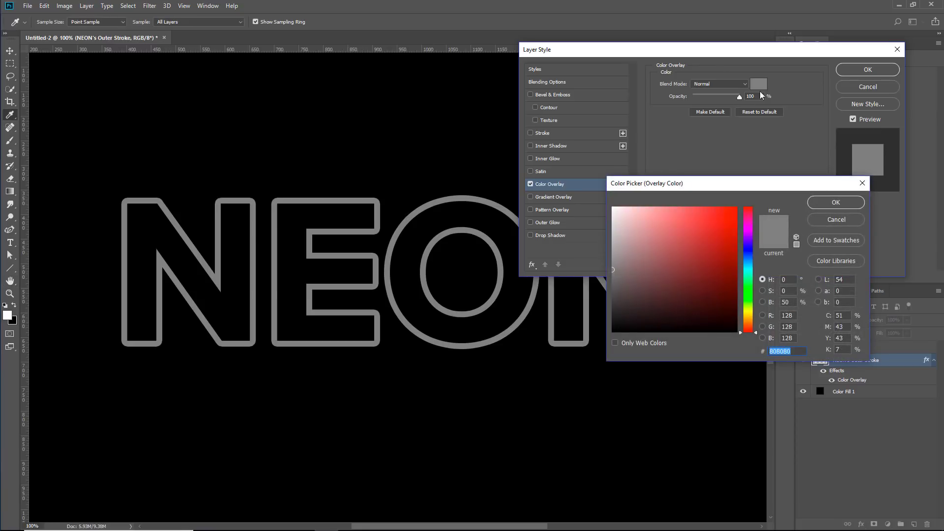
key(alt+Tab)
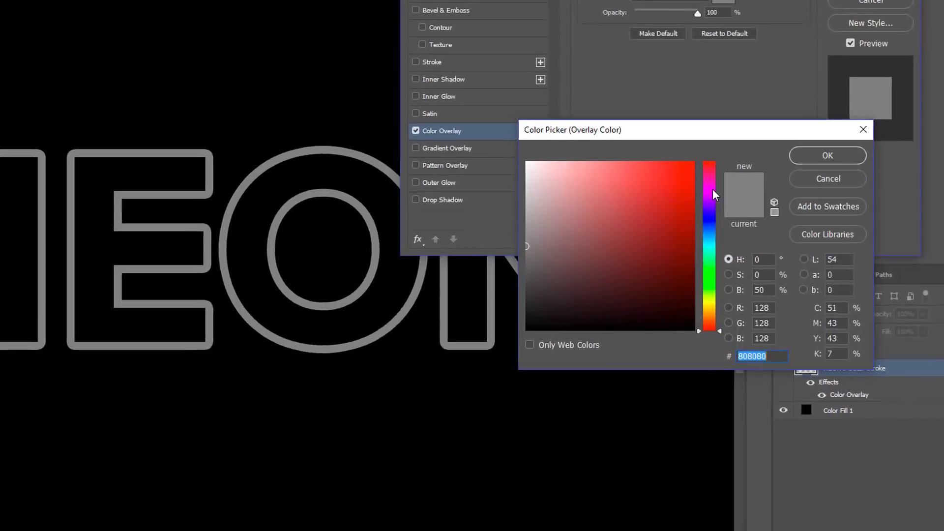
drag(749, 249, 748, 222)
drag(573, 156, 659, 88)
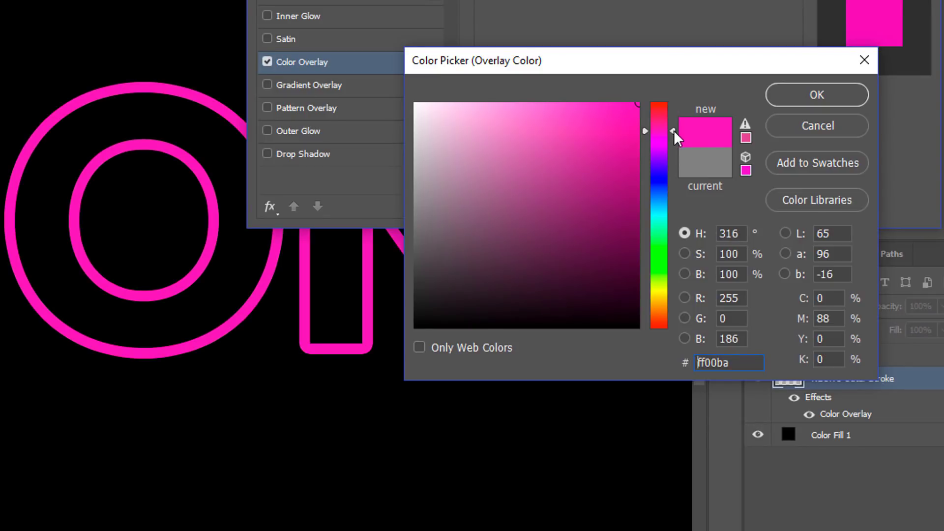
drag(674, 131, 673, 134)
Copy the pink's hex code, accept the color, and slightly reduce the Color Overlay's opacity.
double_click(728, 365)
right_click(725, 362)
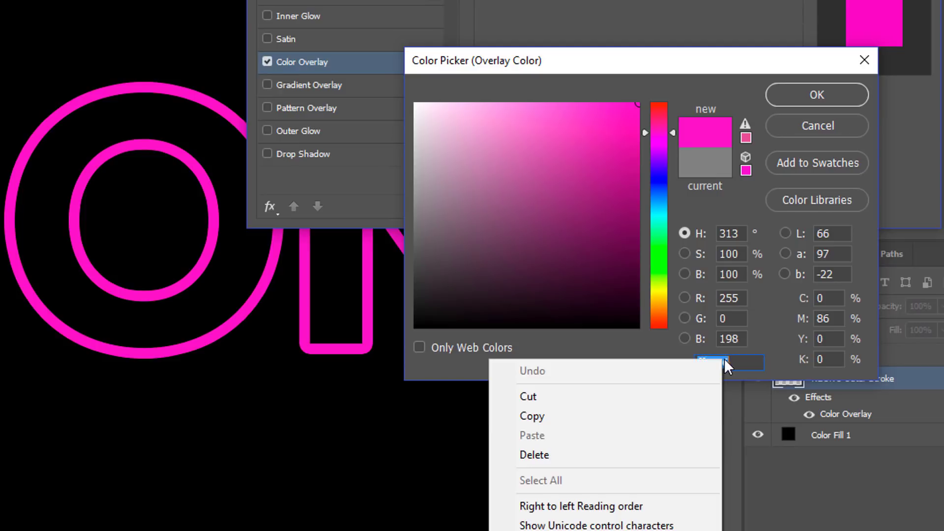
click(544, 417)
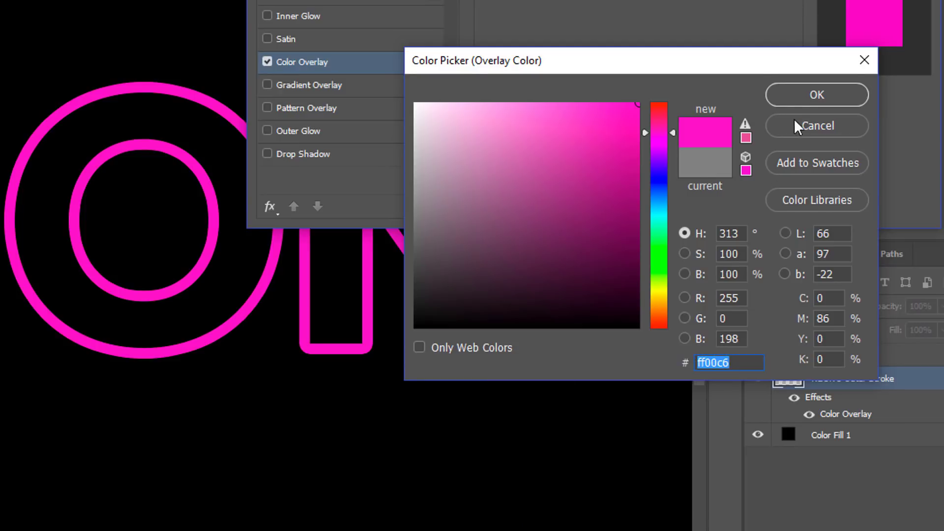
click(799, 96)
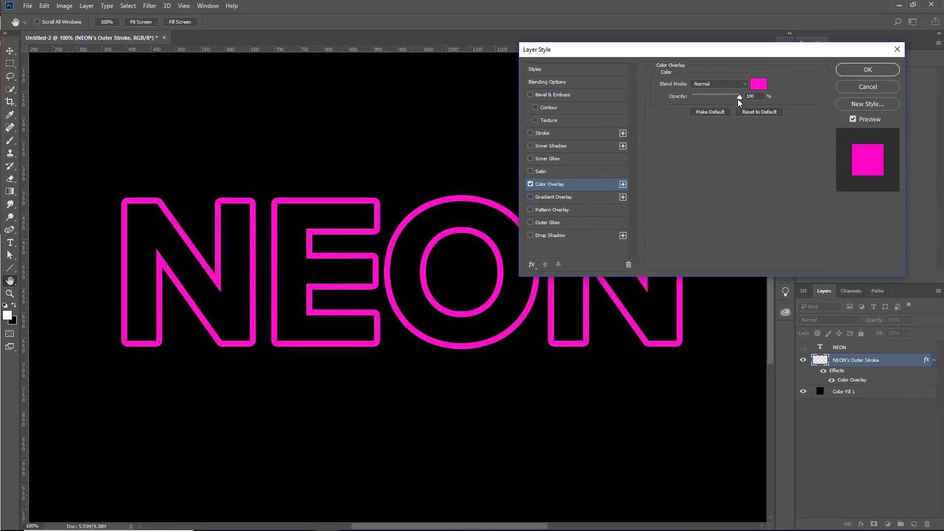
drag(734, 97, 730, 96)
Add an Outer Glow and set its color to the copied pink, ff00c6.
click(556, 223)
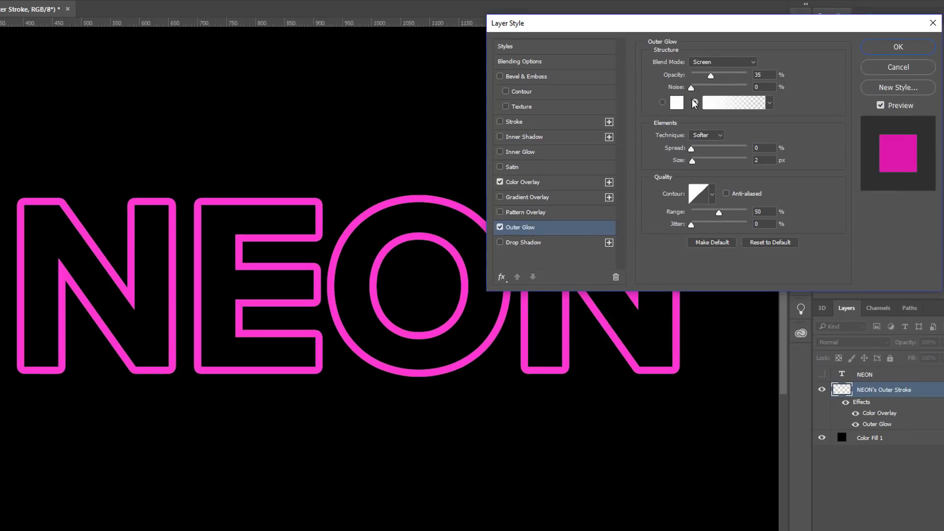
click(677, 103)
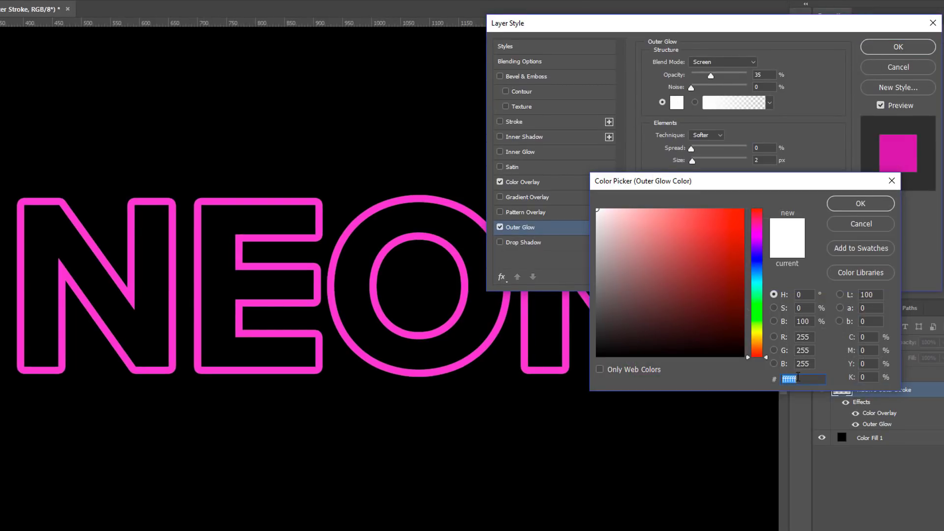
right_click(797, 382)
click(718, 431)
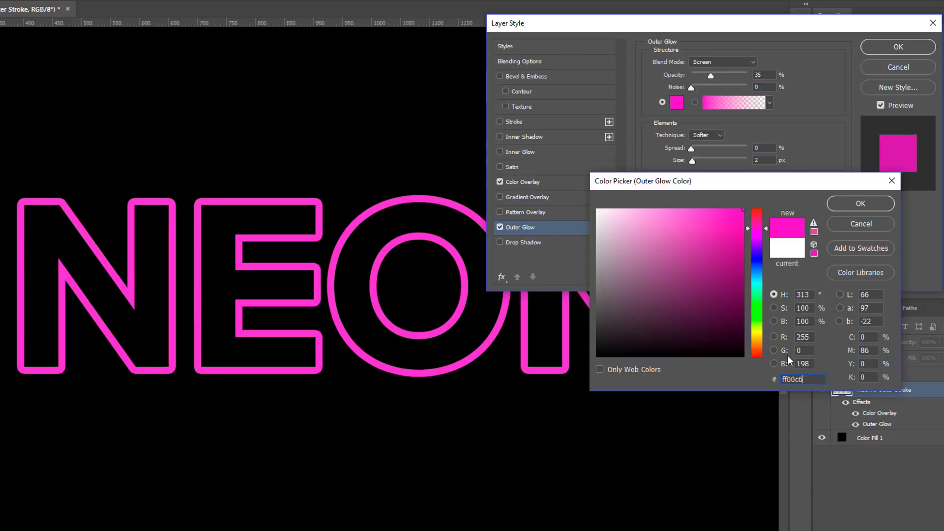
click(852, 209)
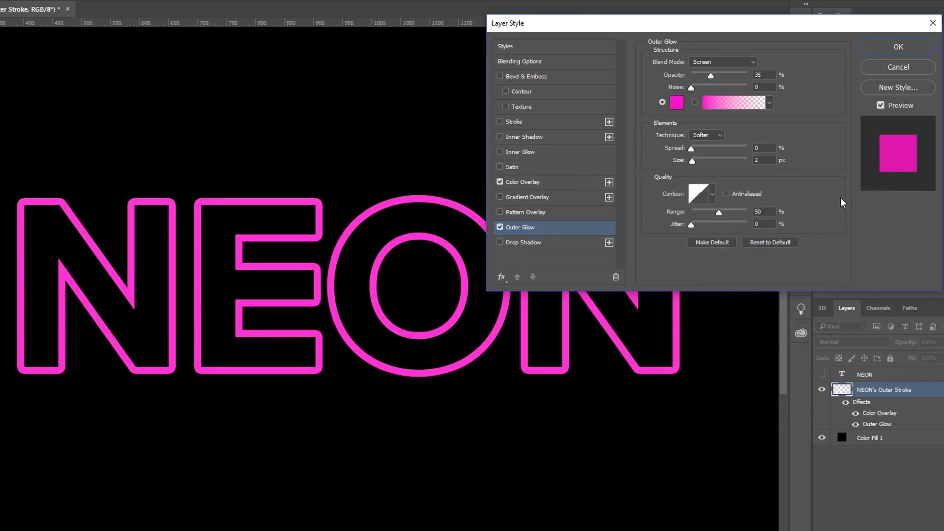
Configure the Outer Glow with Linear Dodge (Add) blending, 70% opacity, 10% spread, 25 px size and 100% range.
click(712, 63)
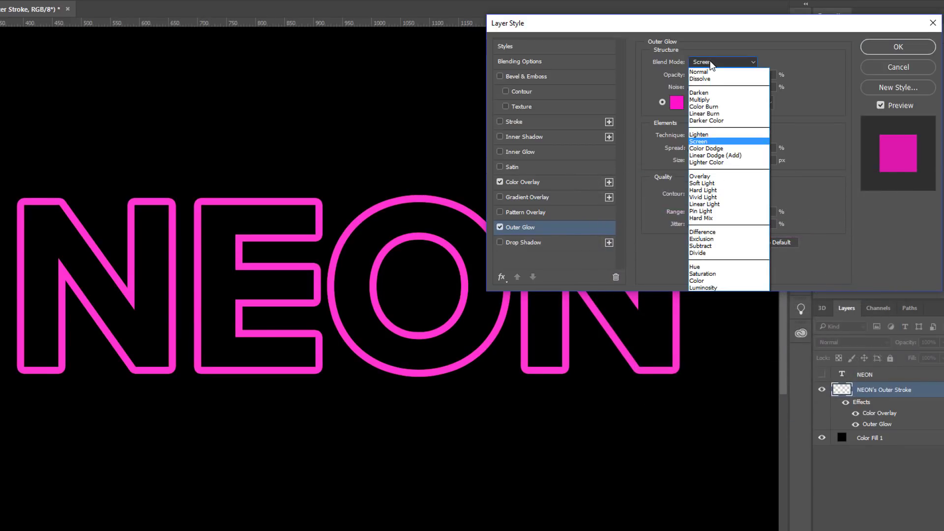
click(733, 156)
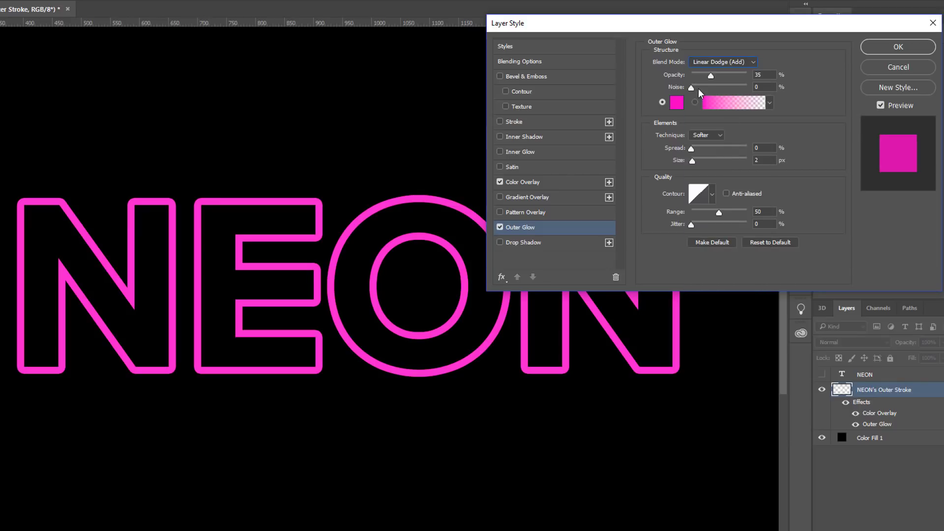
drag(711, 76, 730, 76)
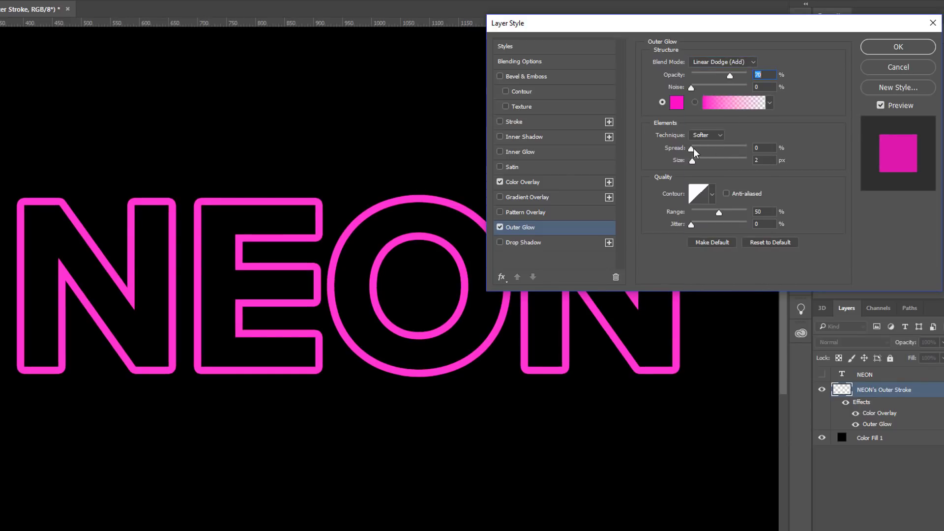
drag(693, 148, 701, 167)
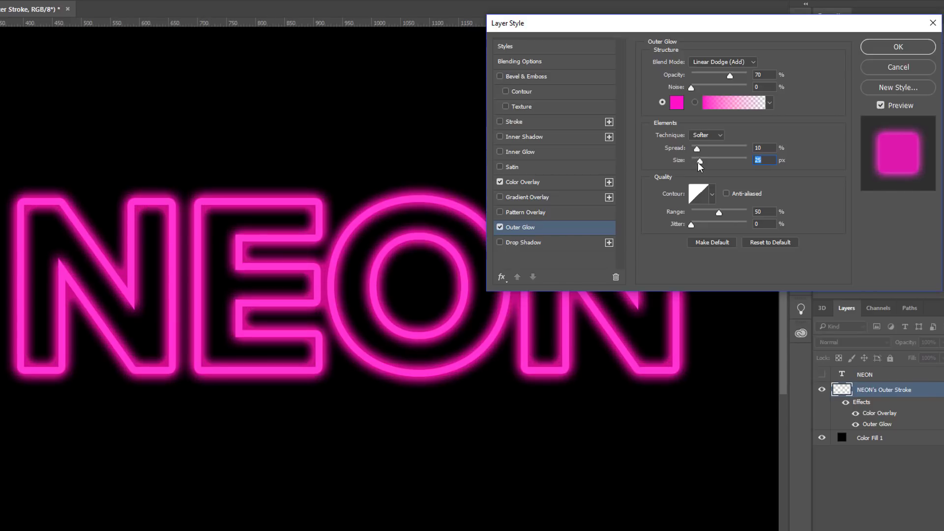
drag(720, 213, 758, 217)
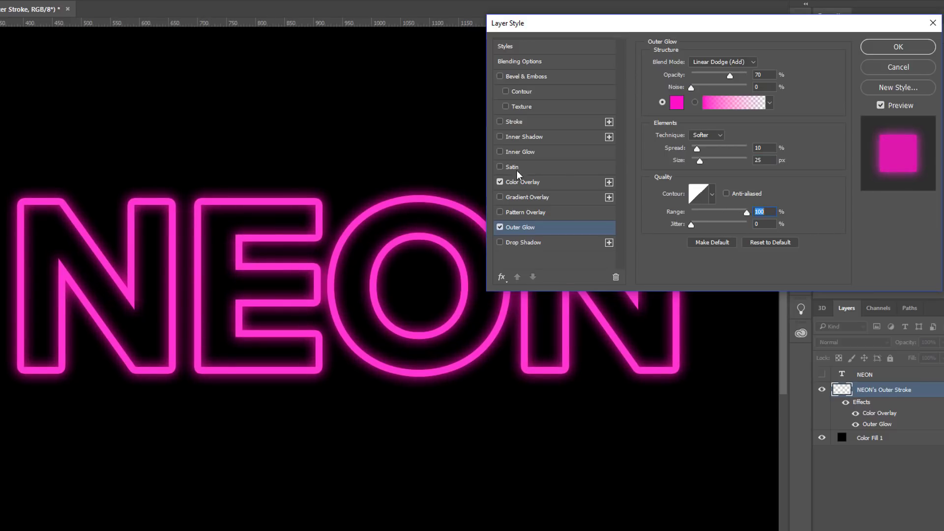
Add an Inner Glow with 80% opacity and a size of 5 px.
click(501, 152)
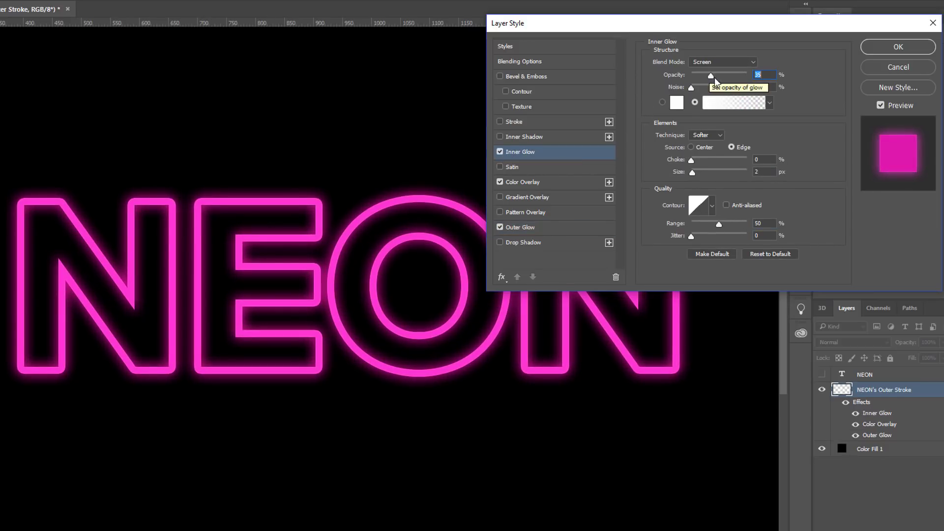
drag(712, 76, 736, 76)
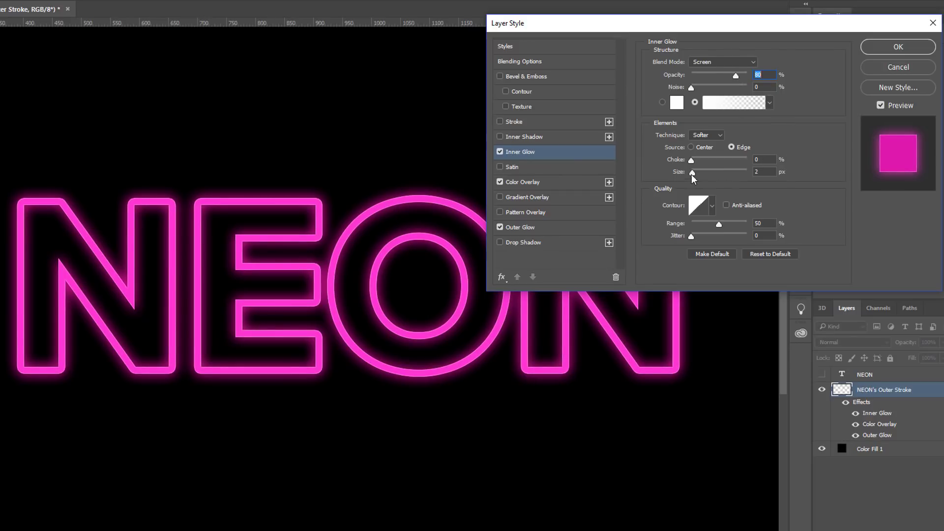
drag(694, 178, 696, 178)
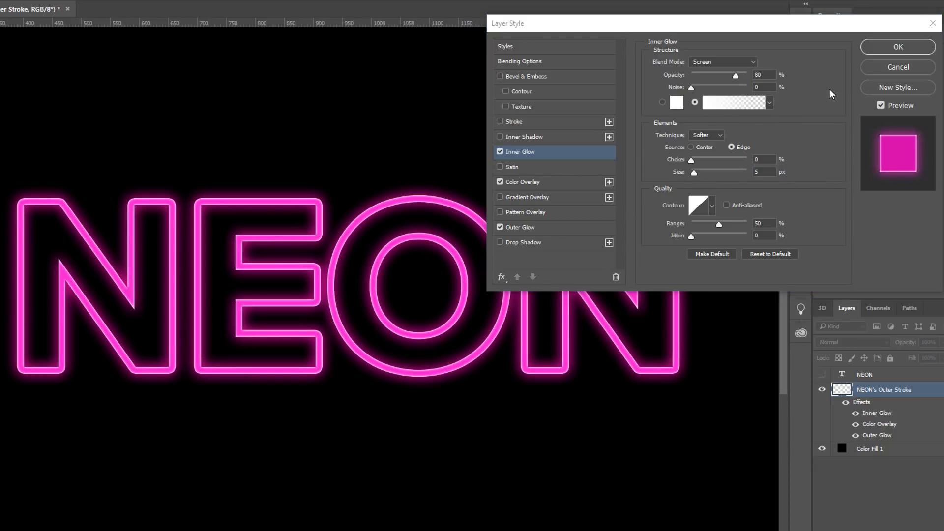
Add a Stroke reset to its defaults, with its size set to 4 px and its position to Outside.
click(513, 123)
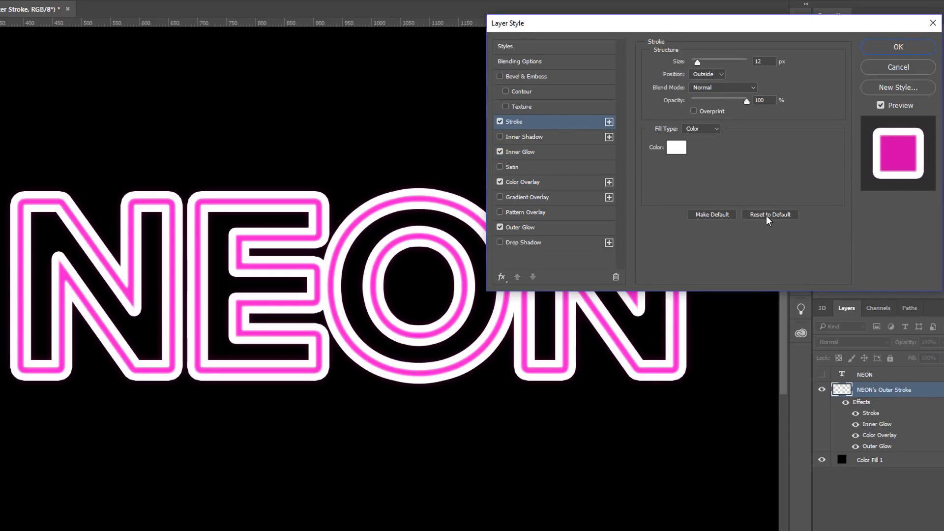
click(767, 217)
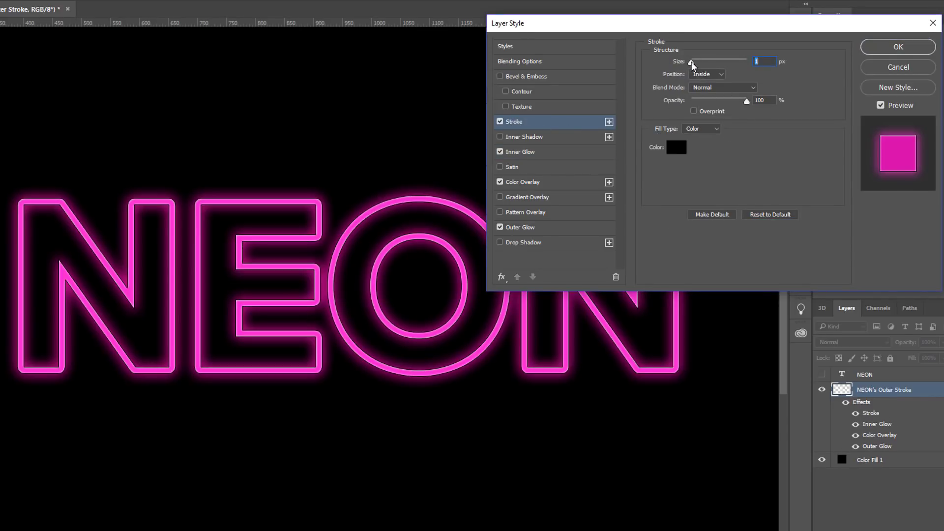
drag(692, 63, 694, 65)
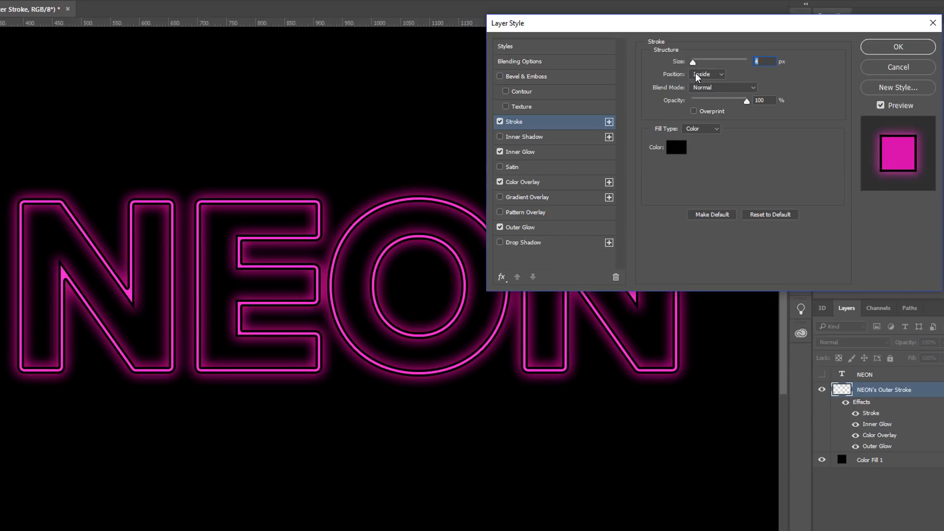
click(707, 75)
click(710, 84)
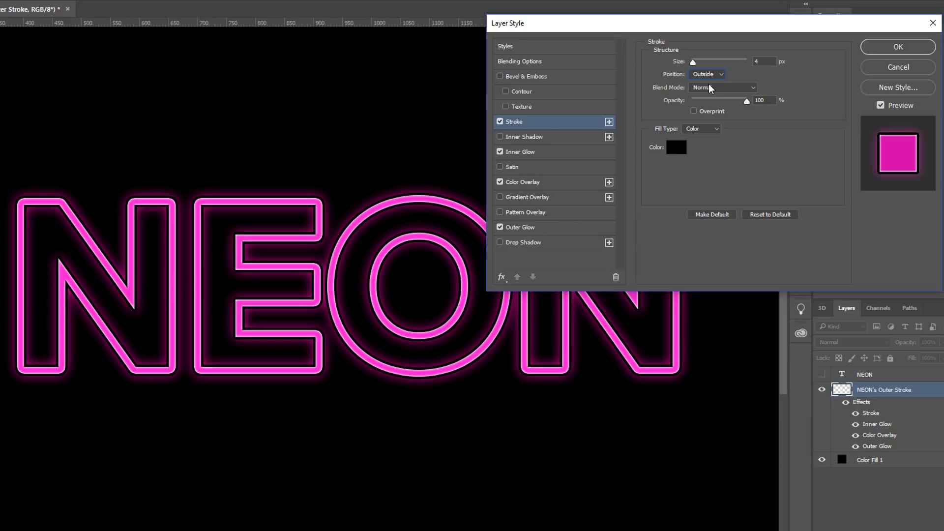
Change the stroke's fill type to Gradient and add a white color stop at 50% to the gradient.
click(702, 128)
click(706, 145)
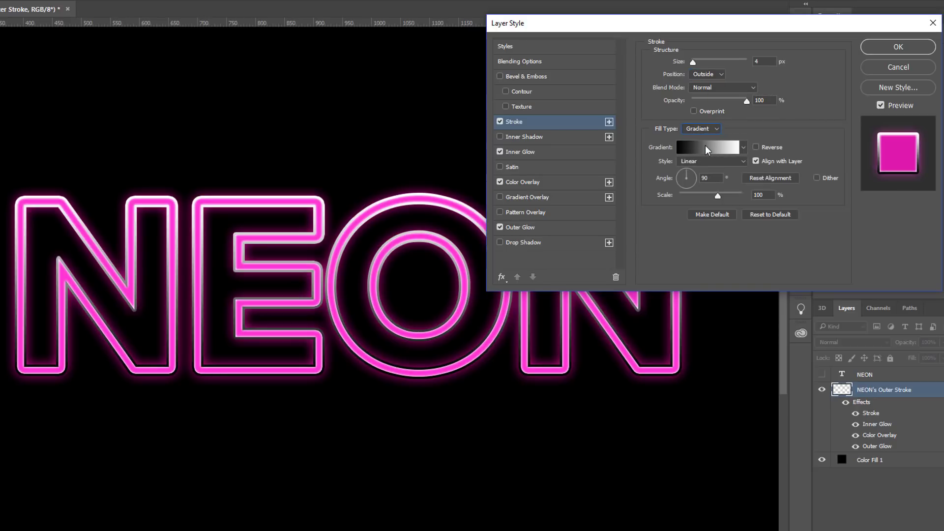
click(709, 153)
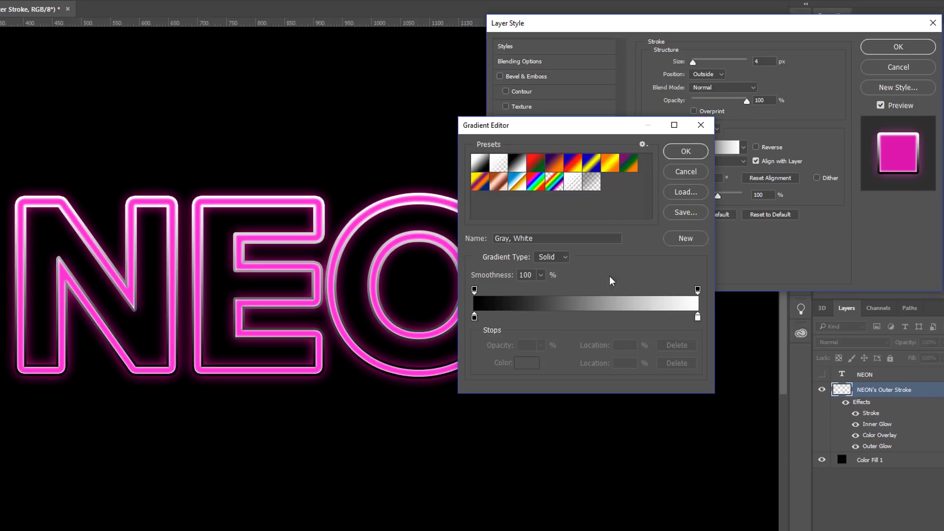
click(575, 319)
drag(576, 320, 577, 320)
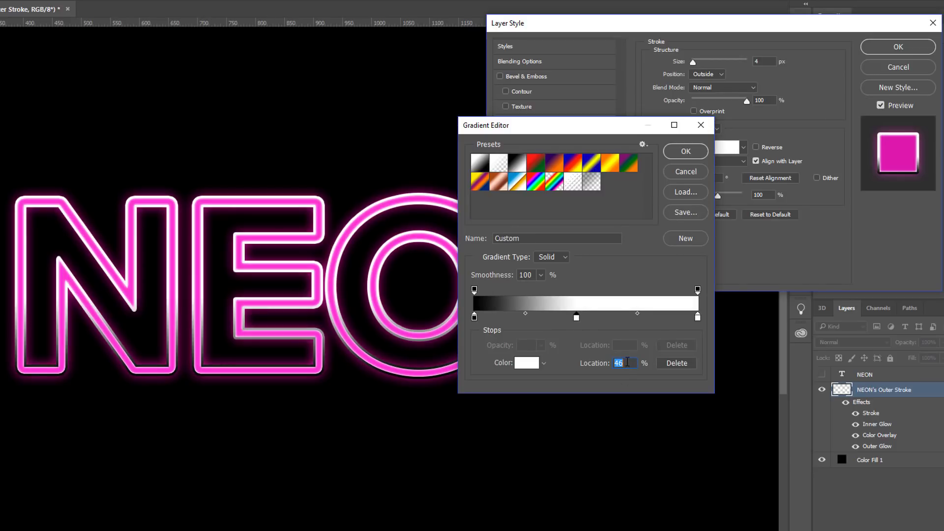
text(50)
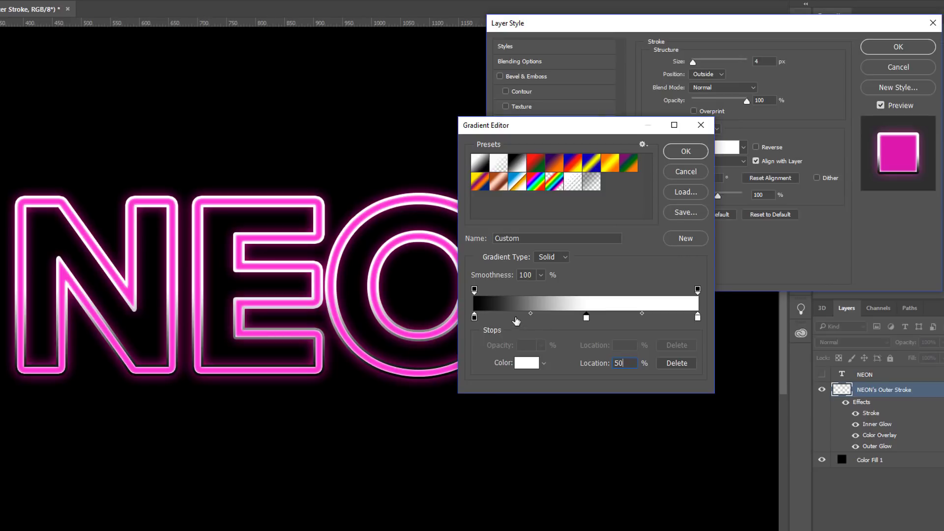
Recolor the stroke gradient's black start stop to ff00c6.
double_click(474, 318)
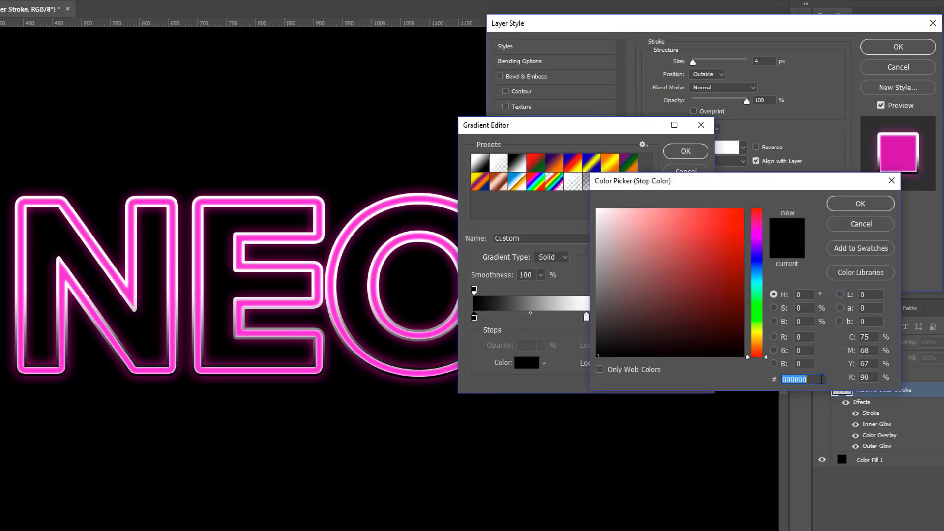
right_click(817, 379)
click(735, 425)
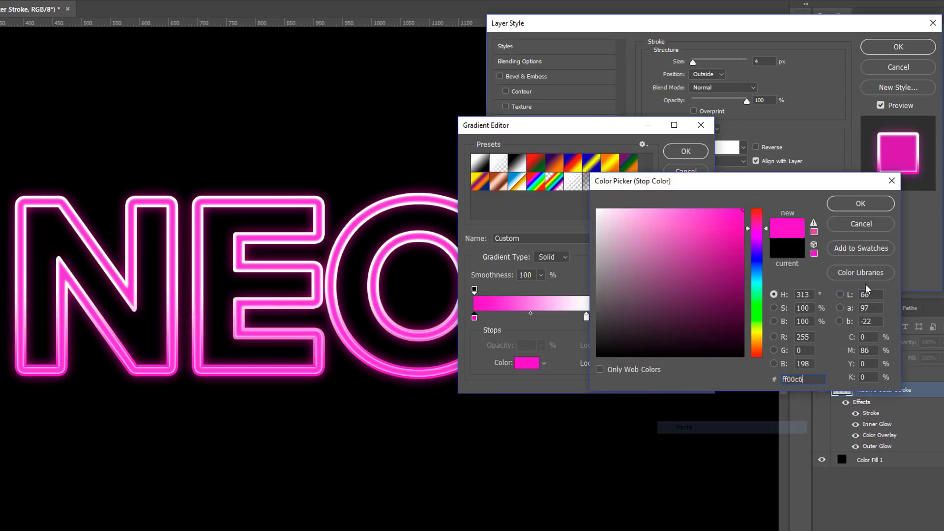
click(861, 205)
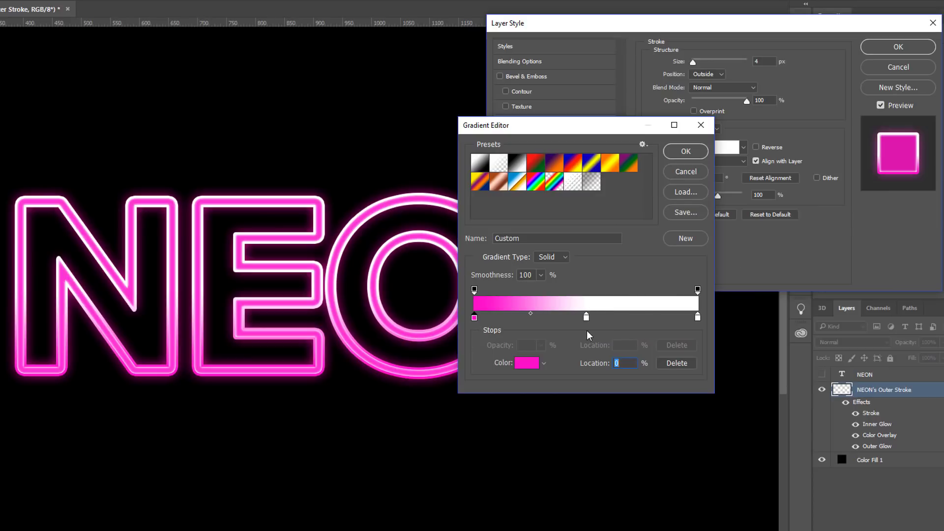
Recolor the gradient's 50% stop to ff00c6 and darken it to 41% brightness, giving 690052.
double_click(587, 317)
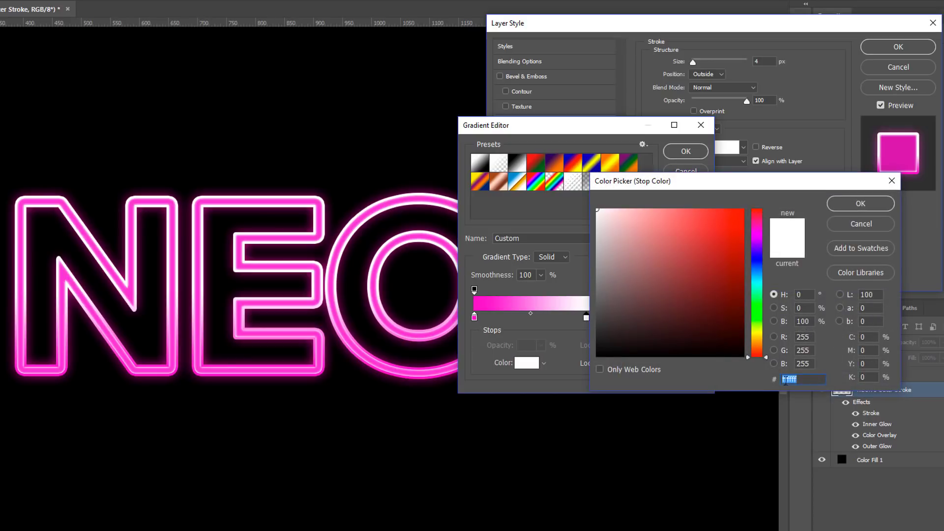
right_click(785, 382)
click(749, 432)
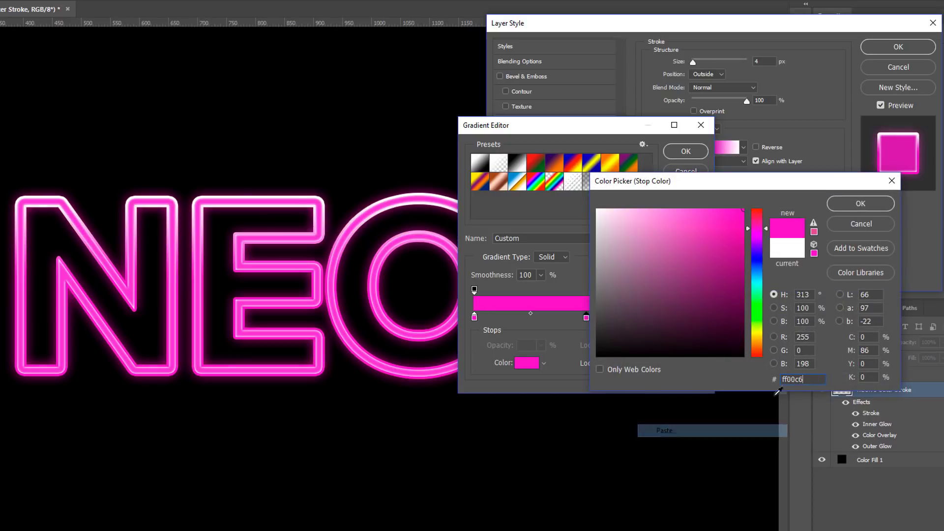
click(867, 210)
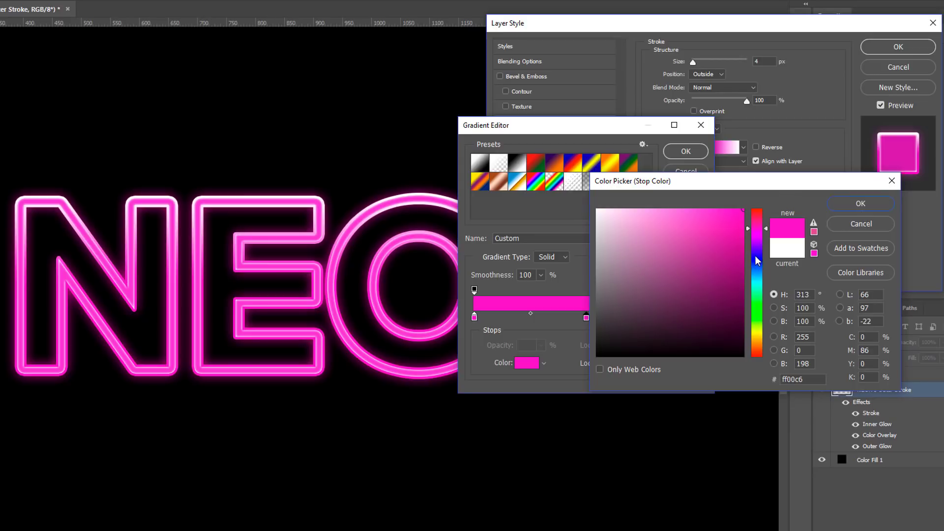
click(797, 322)
key(Down)
key(Down)
key(Down)
key(Down)
key(Down)
key(Down)
key(Down)
key(Down)
key(Down)
key(Down)
key(Down)
key(Down)
key(Down)
key(Down)
key(Down)
key(Down)
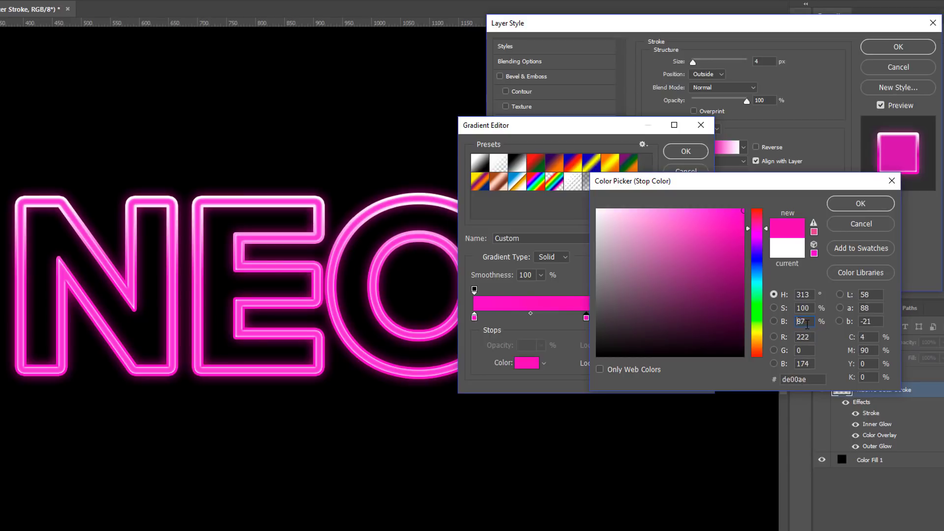
key(Down)
key(Down)
key(Down)
key(Down)
key(Down)
key(Down)
key(Down)
key(Down)
key(Down)
key(Down)
key(Down)
key(Down)
key(Down)
key(Down)
key(Down)
key(Down)
key(Down)
key(Down)
key(Down)
key(Down)
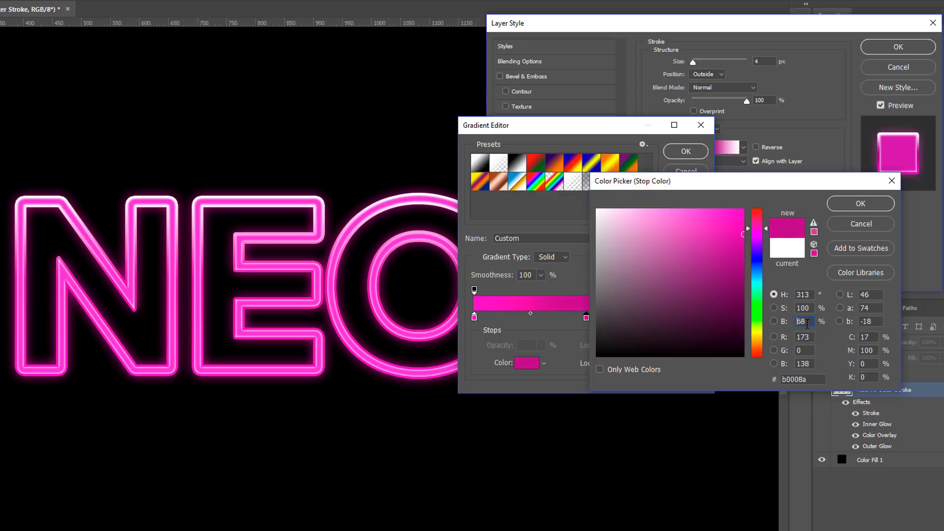
key(Down)
key(Down)
key(Down)
key(Down)
key(Down)
key(Down)
key(Down)
key(Down)
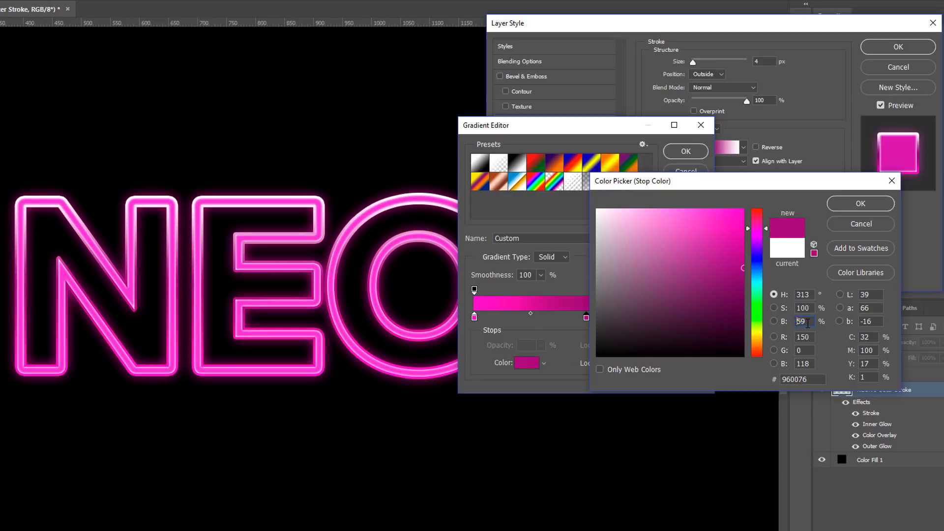
key(Down)
key(Down)
key(Down)
key(Down)
key(Down)
key(Down)
key(Down)
key(Down)
key(Down)
key(Down)
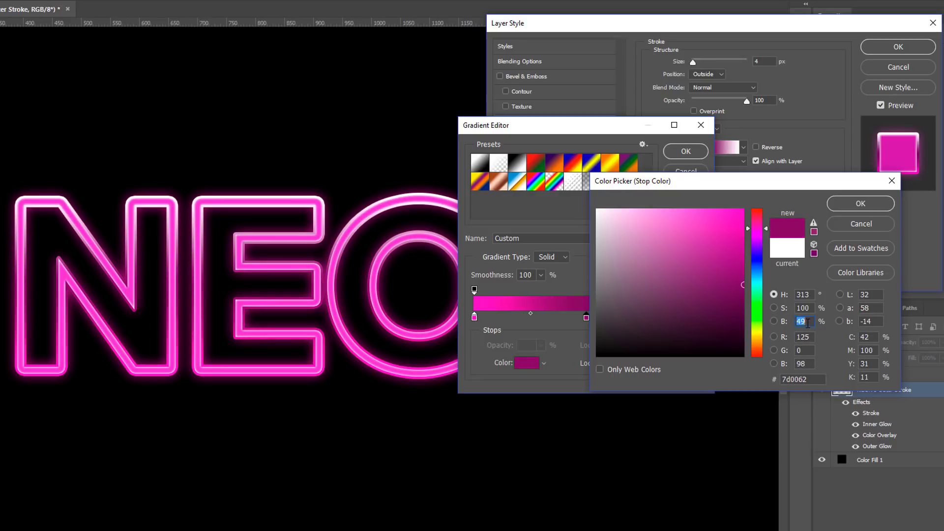
key(Down)
key(Down)
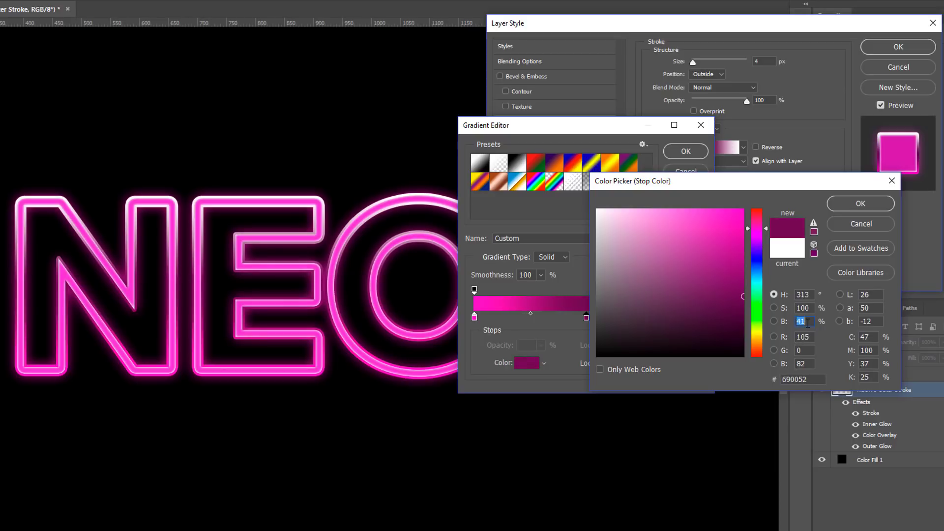
click(860, 204)
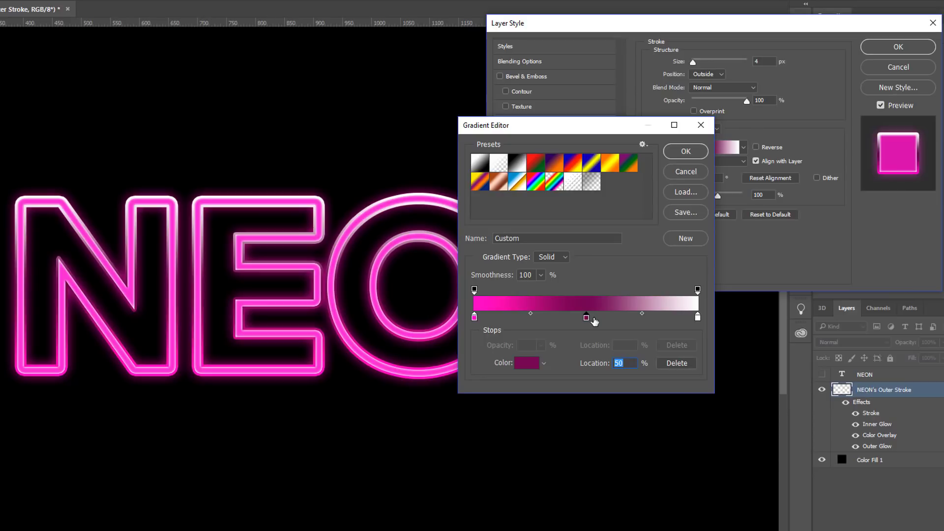
Add a second color stop beside the dark middle one, color it light pink ff6edf and set its location to 50%.
double_click(587, 318)
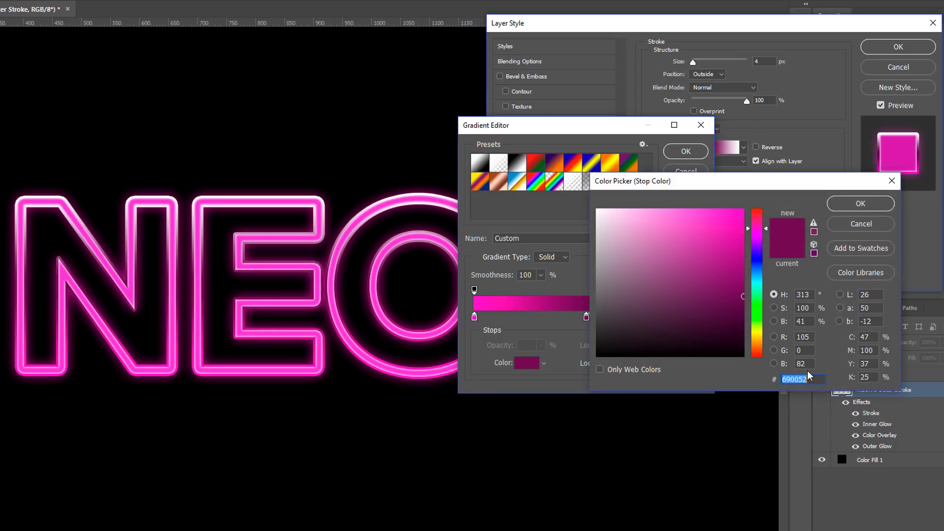
text(ff00c6)
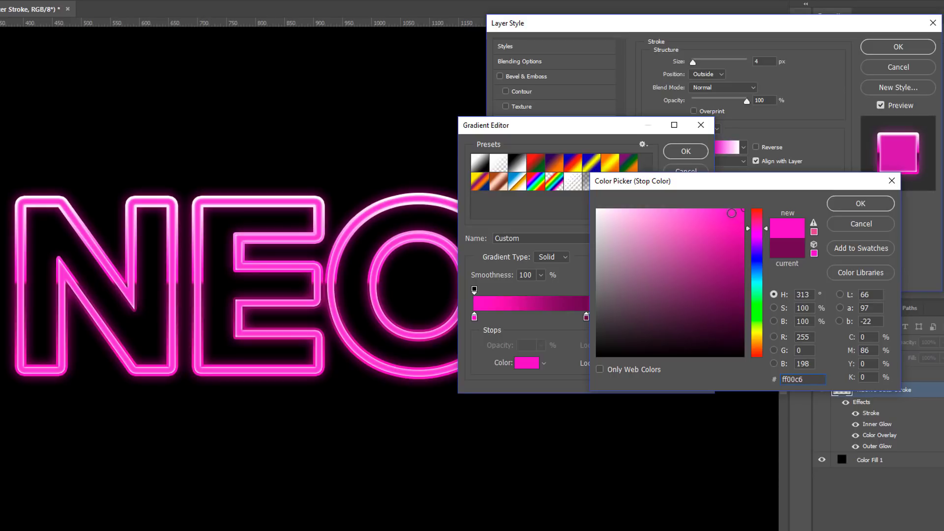
drag(732, 213, 679, 207)
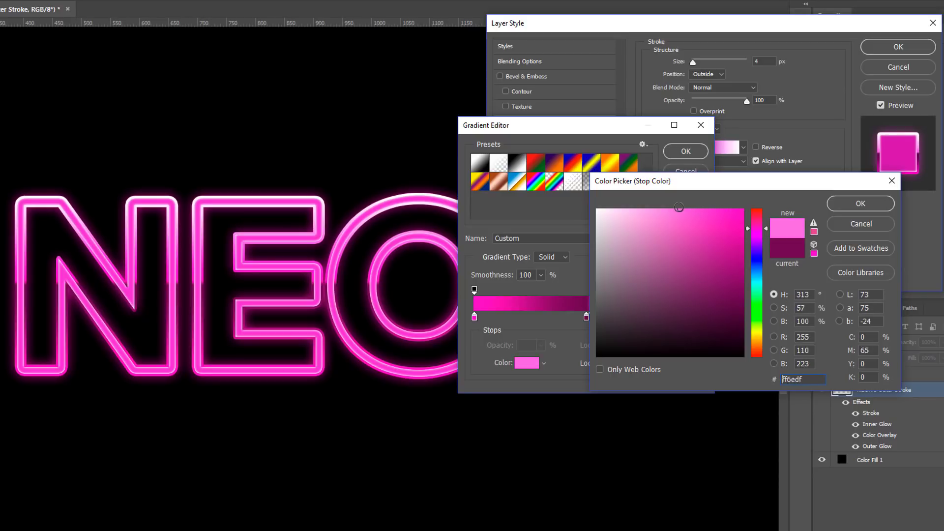
click(860, 203)
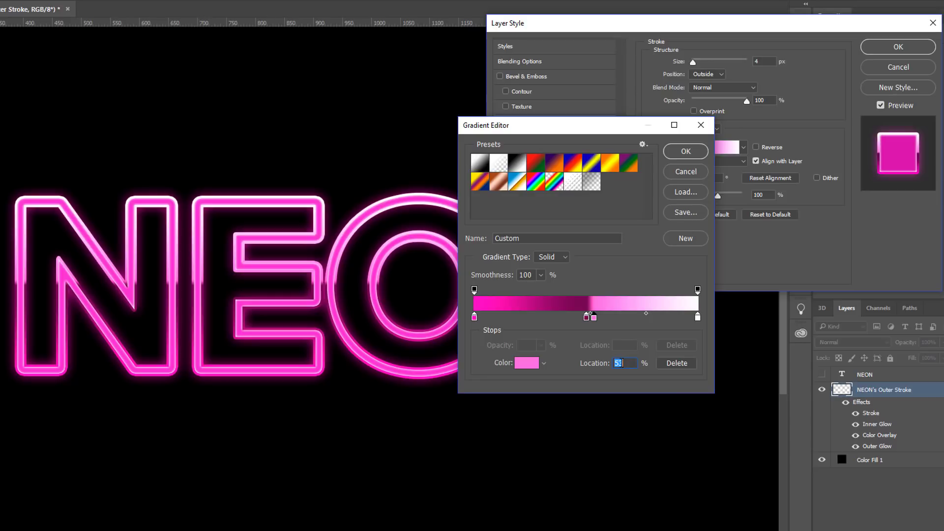
text(50)
Recolor the gradient's white end stop to ff00c6 and lighten it to fd49d5.
double_click(699, 319)
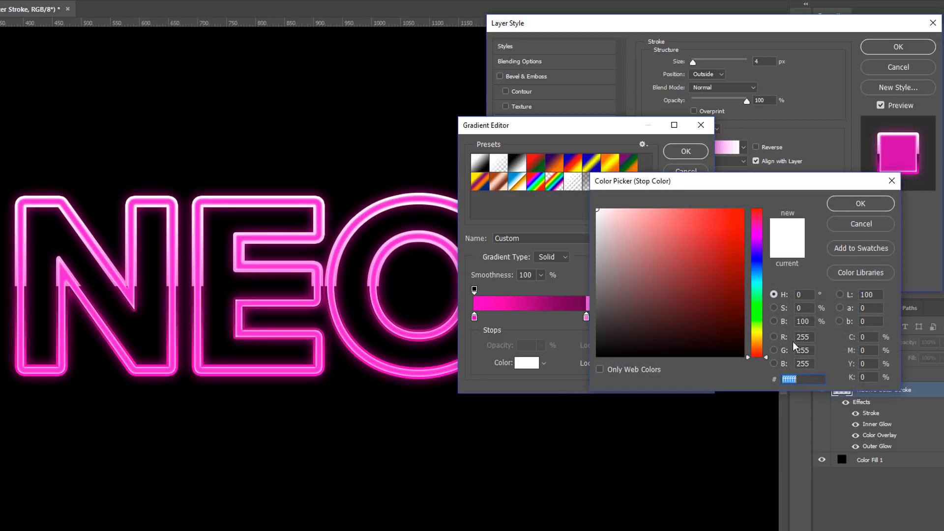
right_click(795, 379)
click(765, 427)
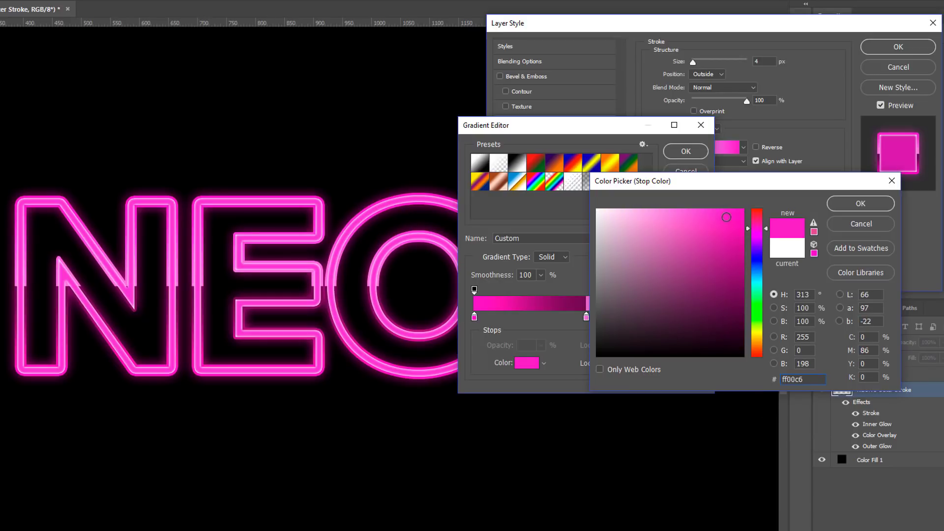
click(727, 216)
click(723, 218)
drag(726, 217, 708, 209)
key(Return)
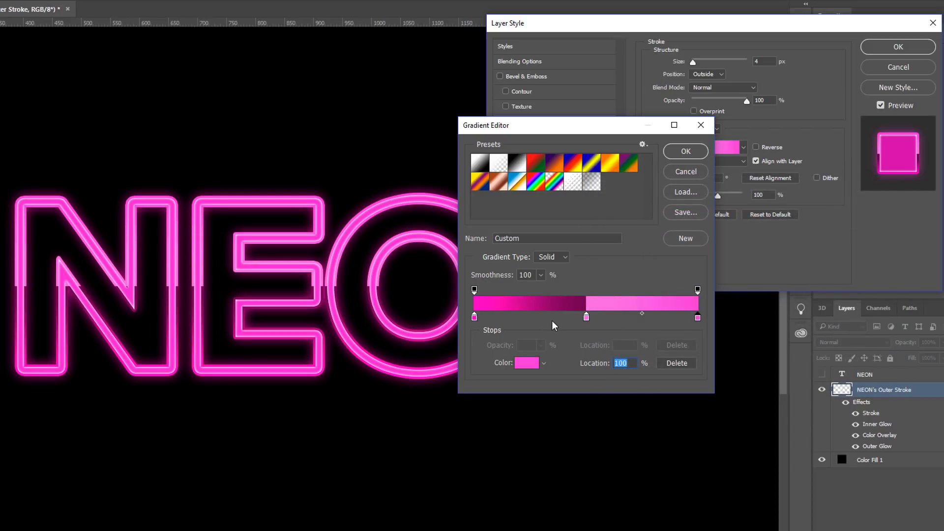
Darken the gradient's end stop to a deeper pink, about c82aa5.
double_click(698, 318)
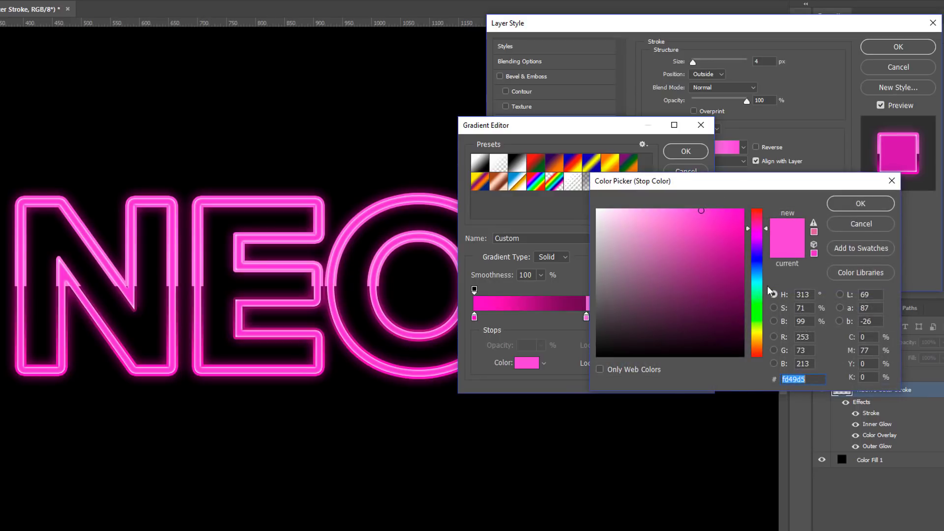
click(712, 239)
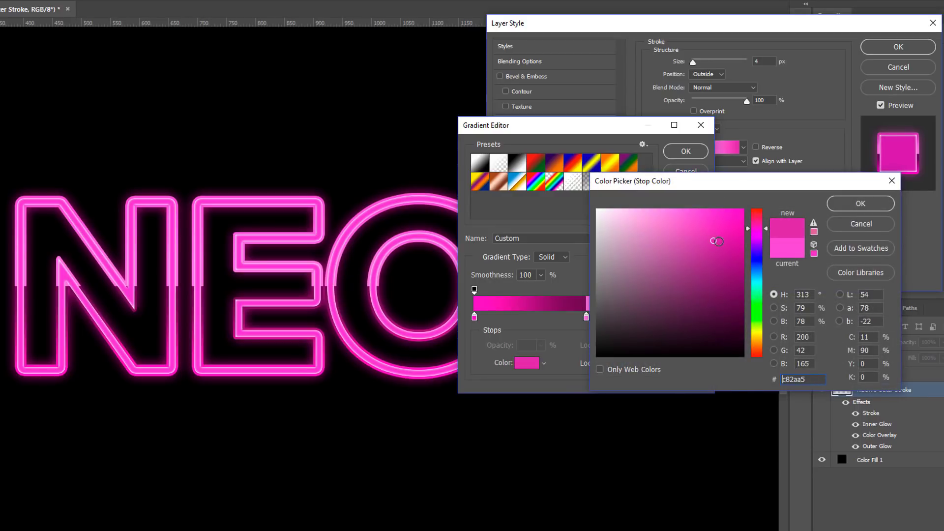
click(835, 205)
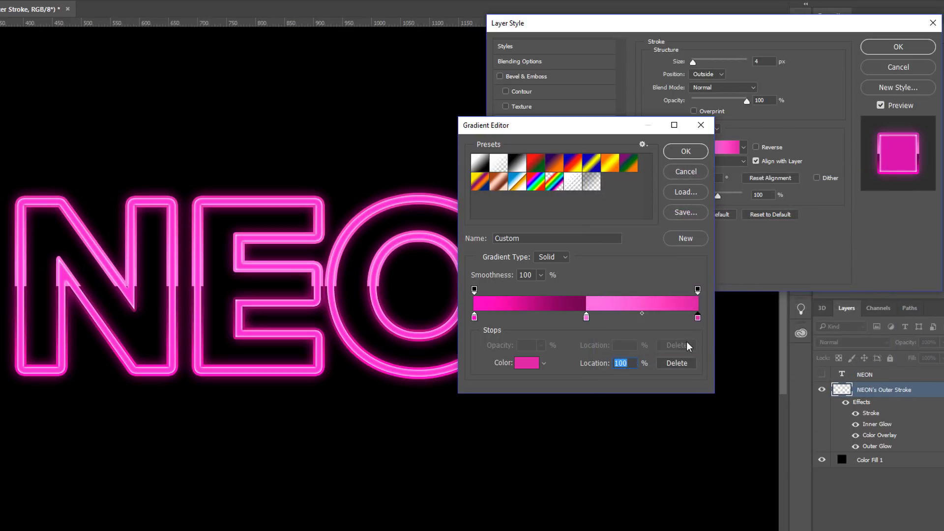
Recolor the light pink stop at 50% to fc53d6 and apply the finished gradient to the stroke.
double_click(586, 318)
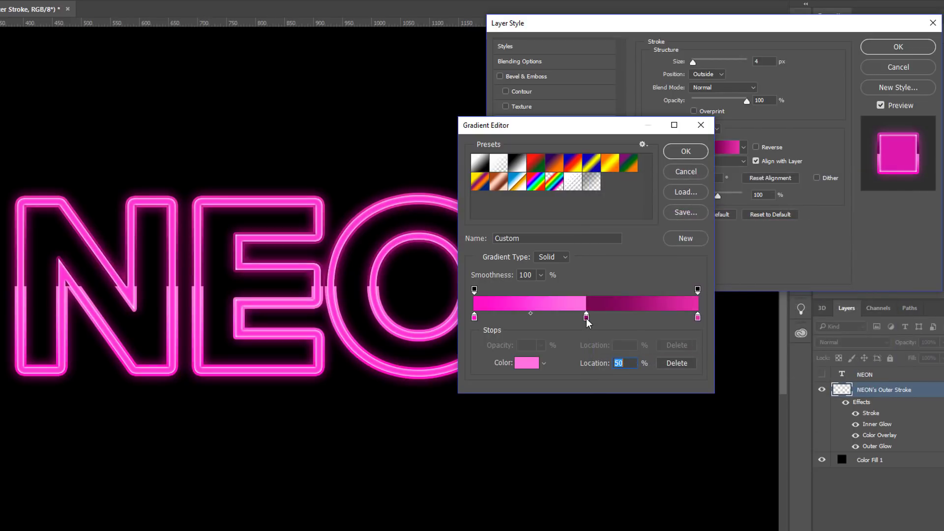
click(696, 211)
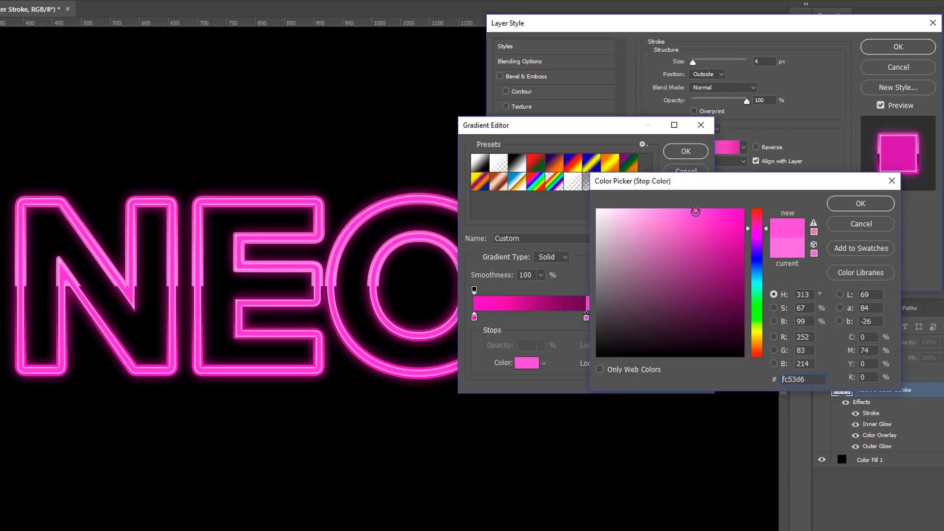
click(860, 204)
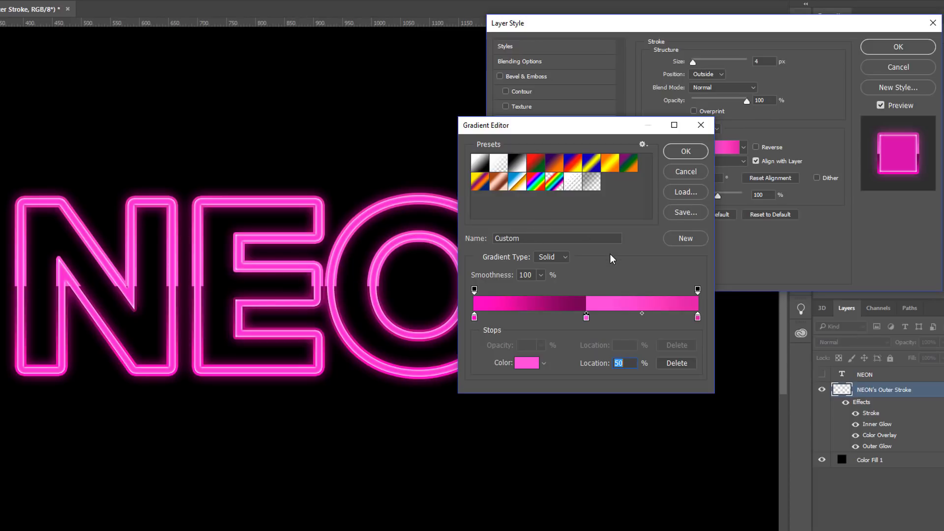
click(684, 154)
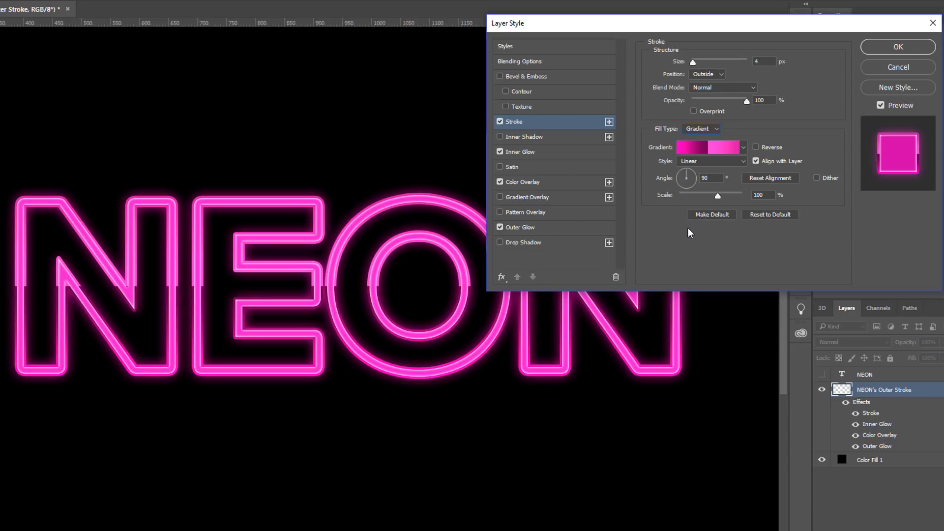
Add a Bevel & Emboss effect with a size of 20 px.
click(534, 77)
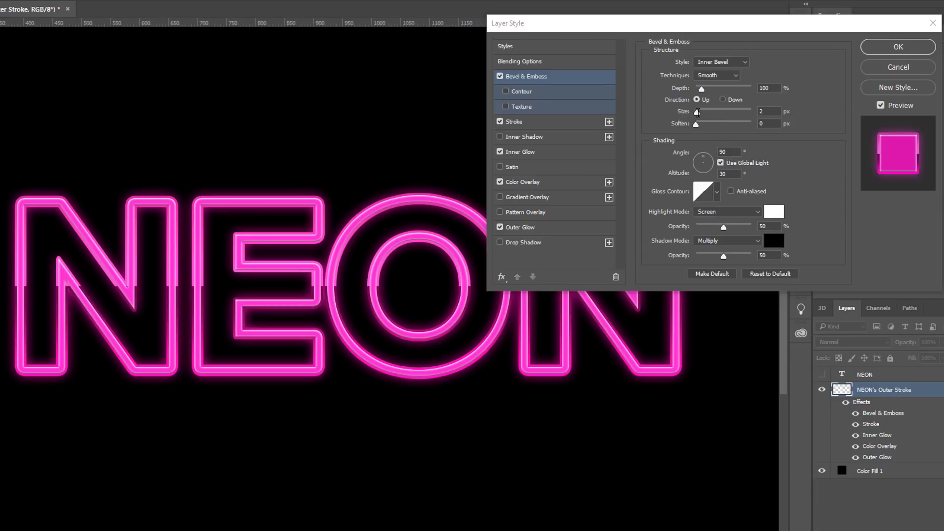
drag(697, 112, 705, 117)
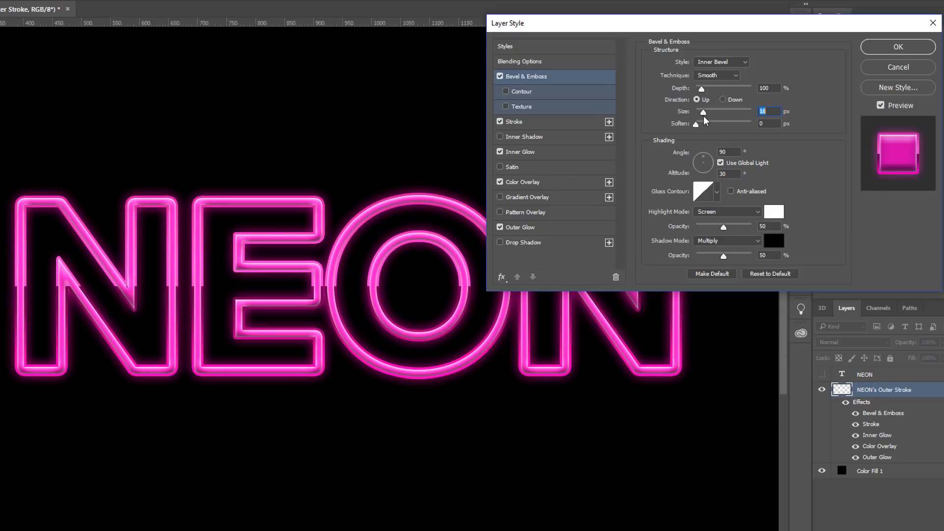
drag(703, 115, 706, 115)
text(20)
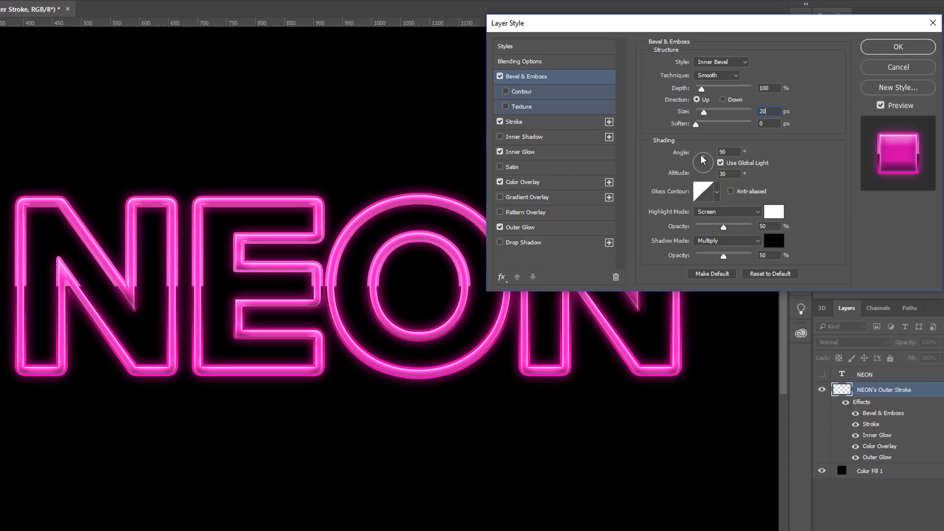
Set the bevel's shading angle to 120° and its altitude to 25°.
drag(704, 165, 700, 156)
click(700, 161)
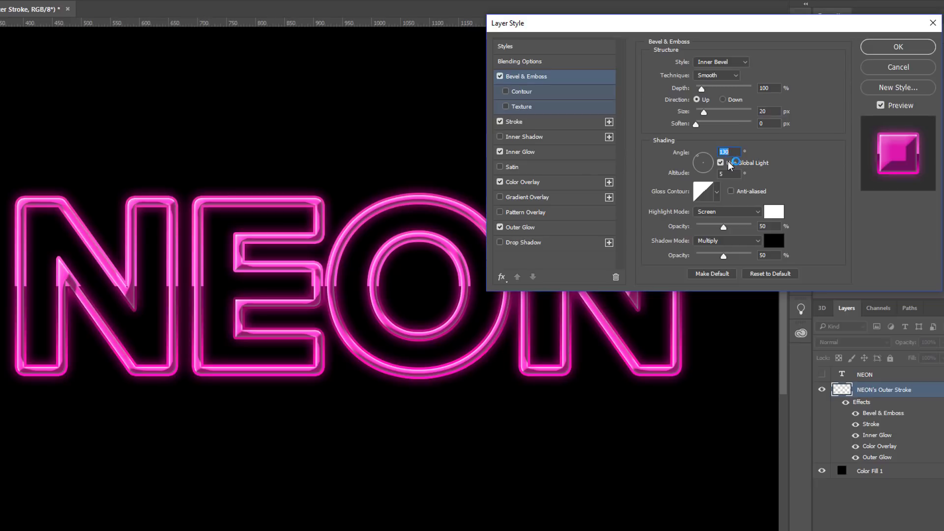
text(120)
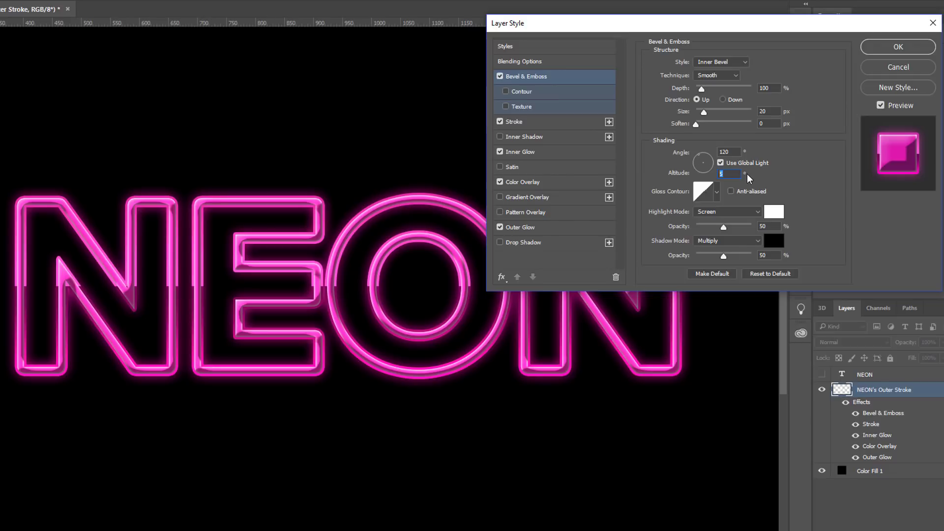
text(25)
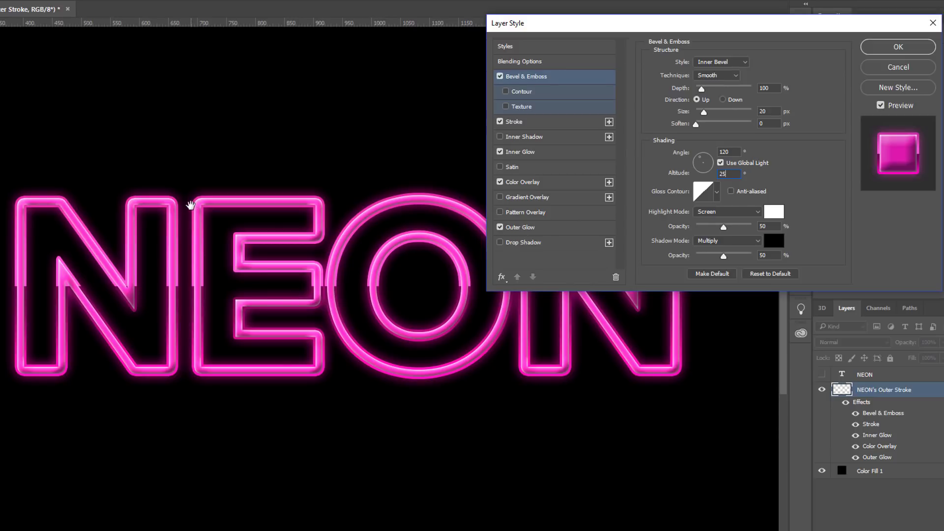
Try a two-peaked gloss contour on the bevel and restore the linear contour.
click(717, 194)
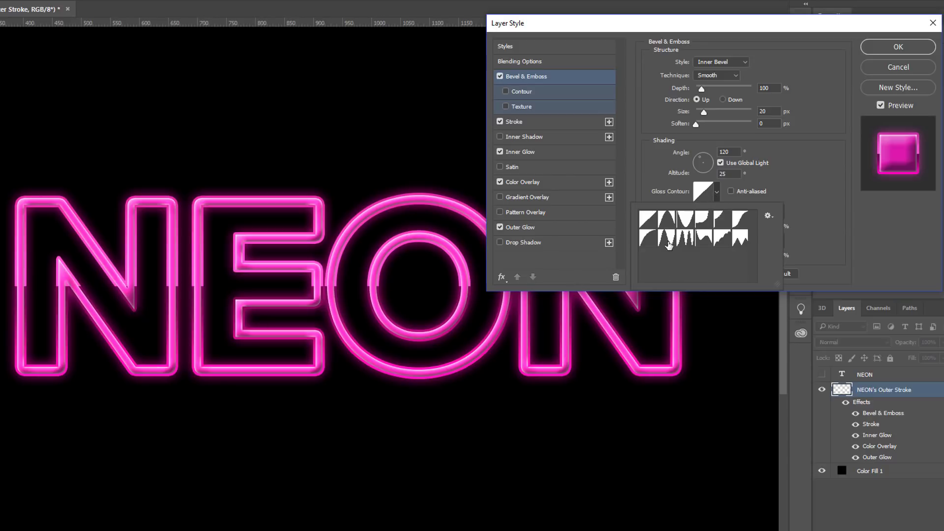
click(668, 239)
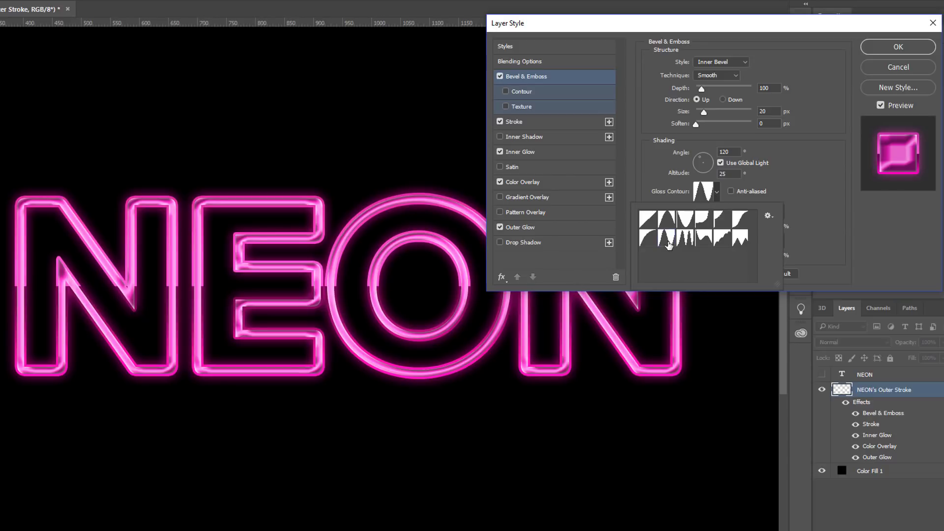
click(647, 223)
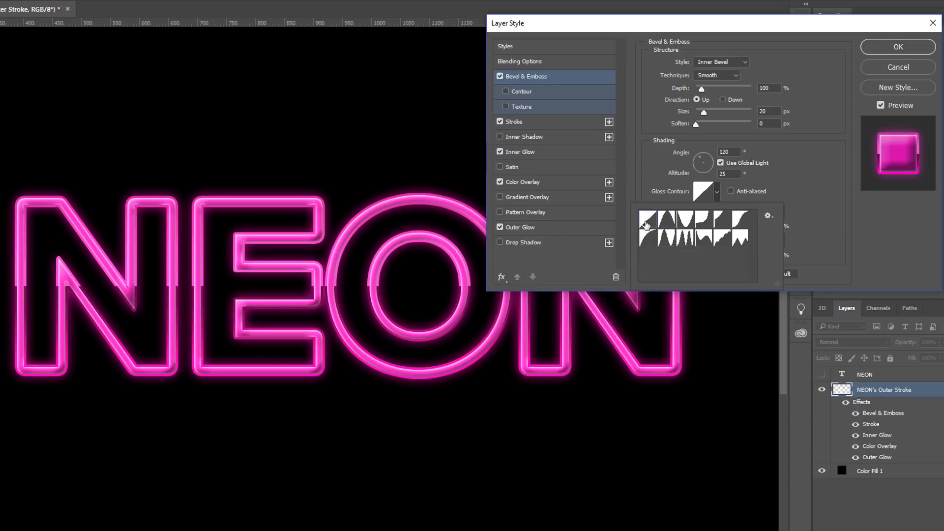
Apply the Ring gloss contour to the bevel and set its highlight to Normal mode at 100% opacity.
click(667, 242)
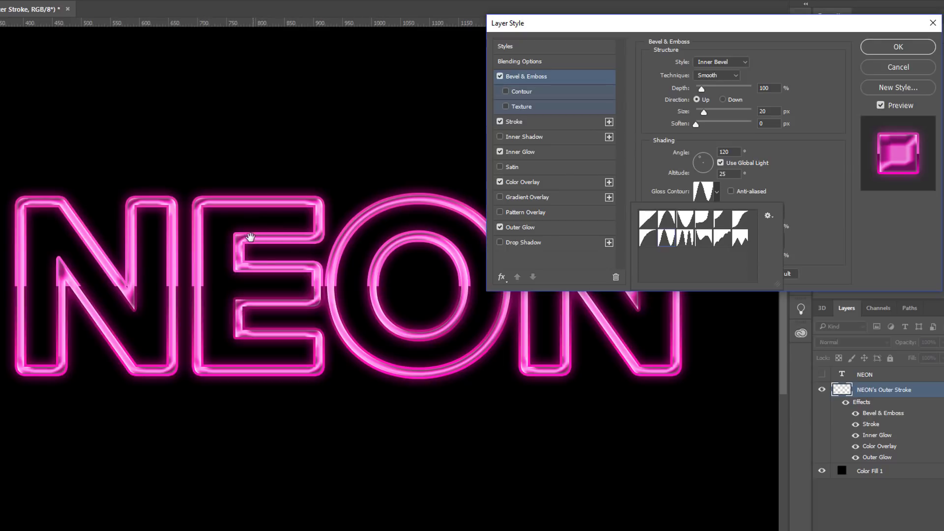
click(822, 212)
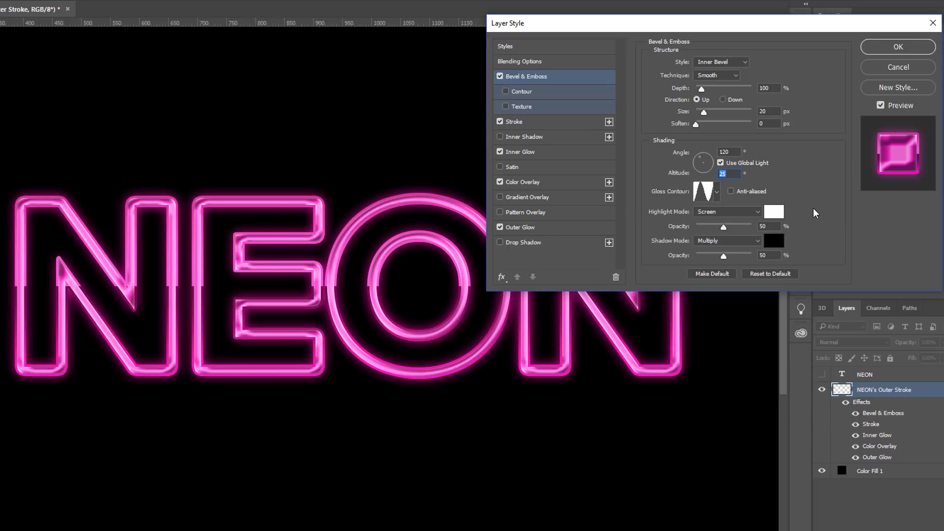
click(723, 212)
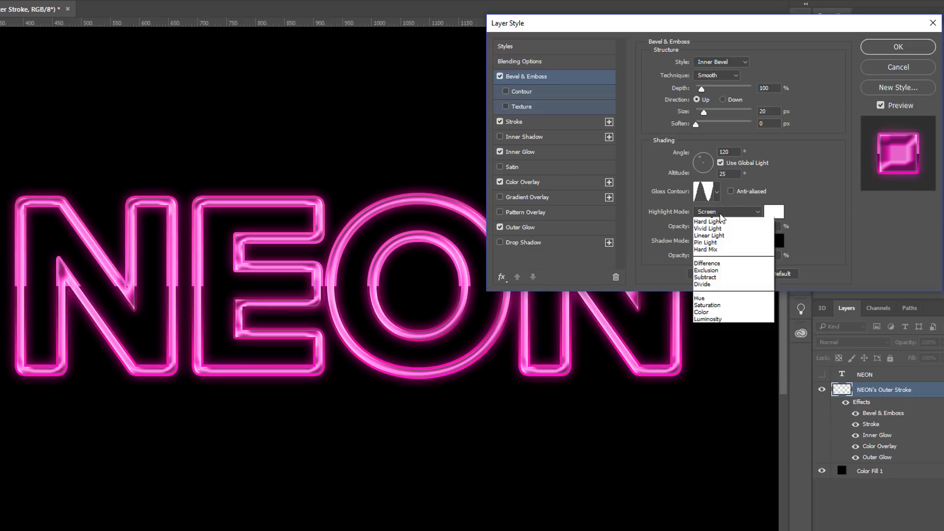
click(713, 222)
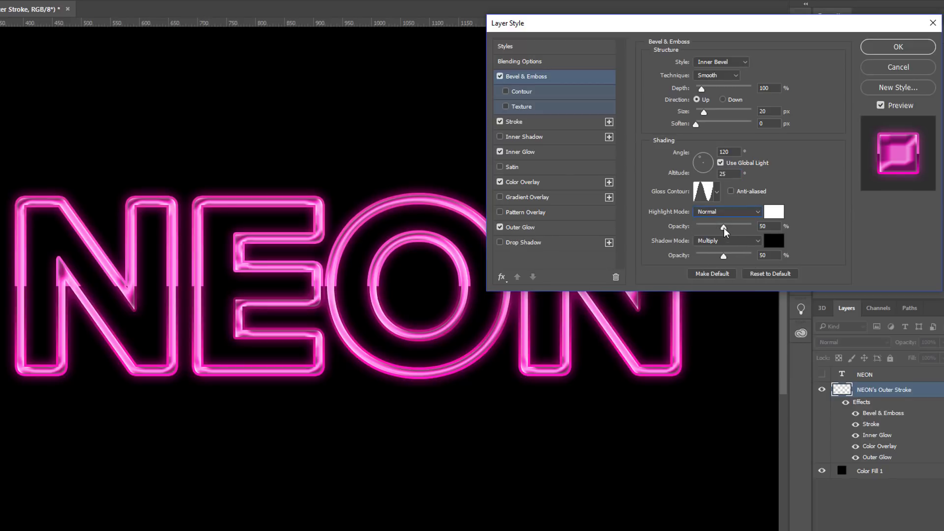
drag(738, 227, 788, 231)
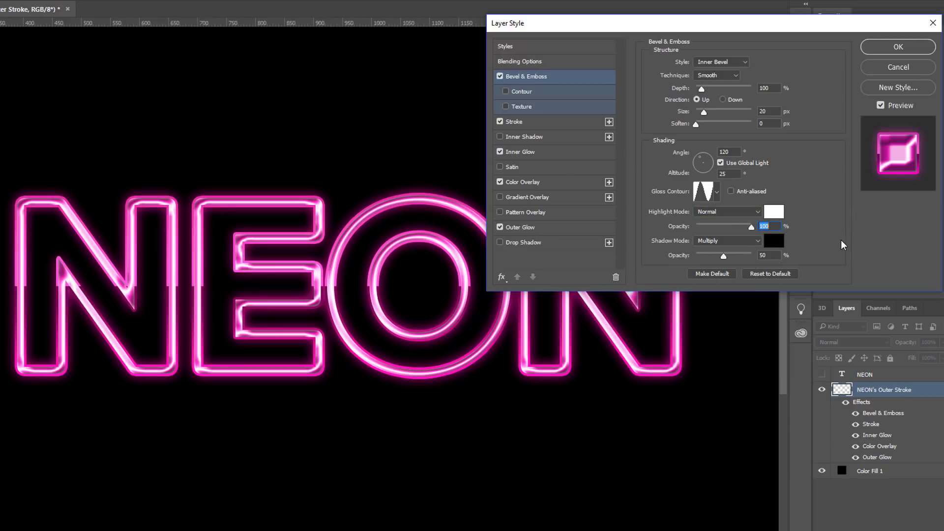
Set the bevel's shadow mode to Normal and its shadow color to light pink ff91e6.
click(730, 242)
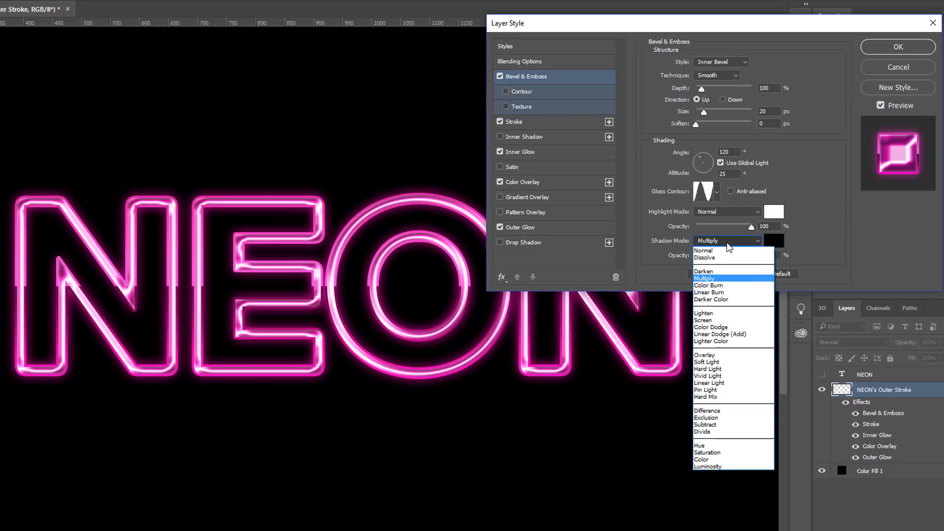
click(727, 251)
click(774, 240)
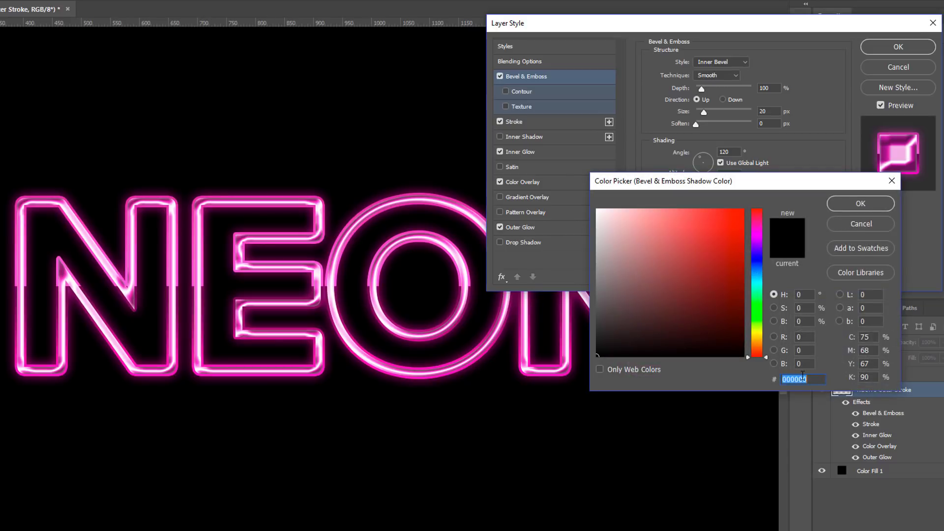
right_click(803, 381)
click(716, 432)
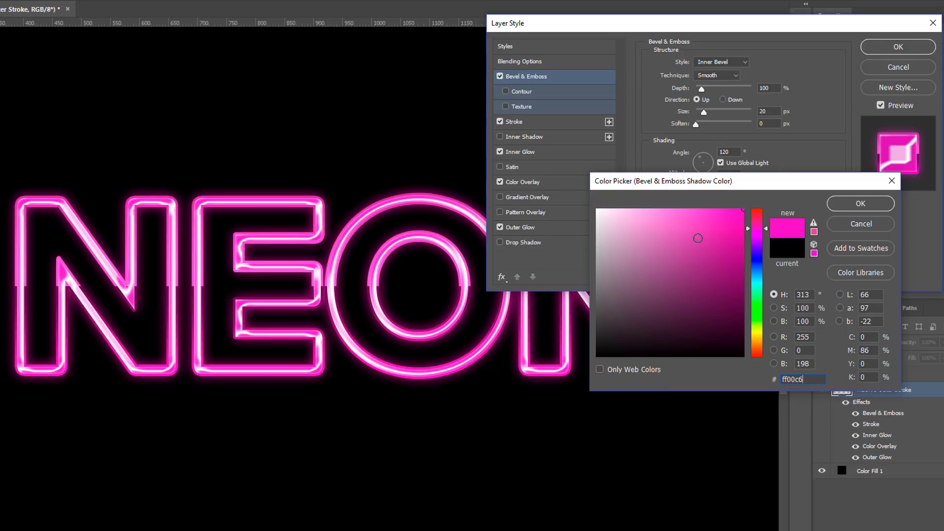
drag(708, 216, 660, 208)
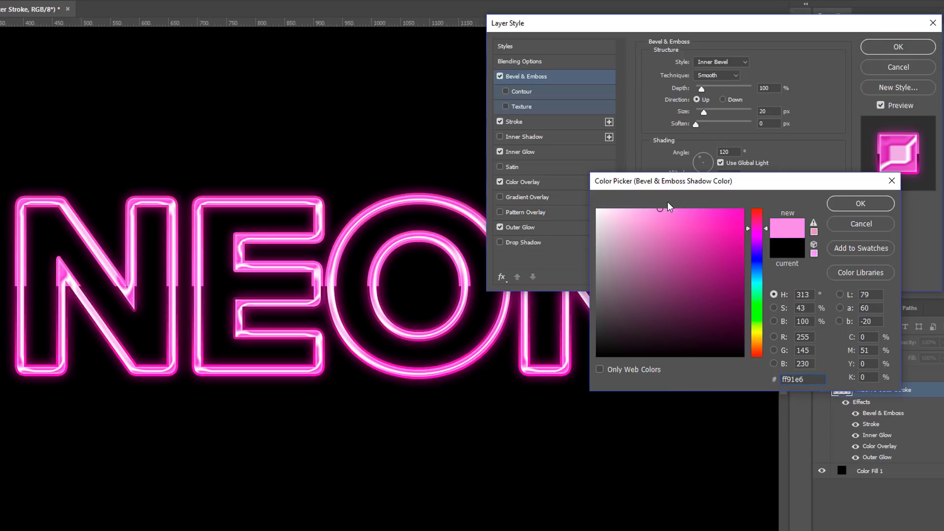
click(858, 206)
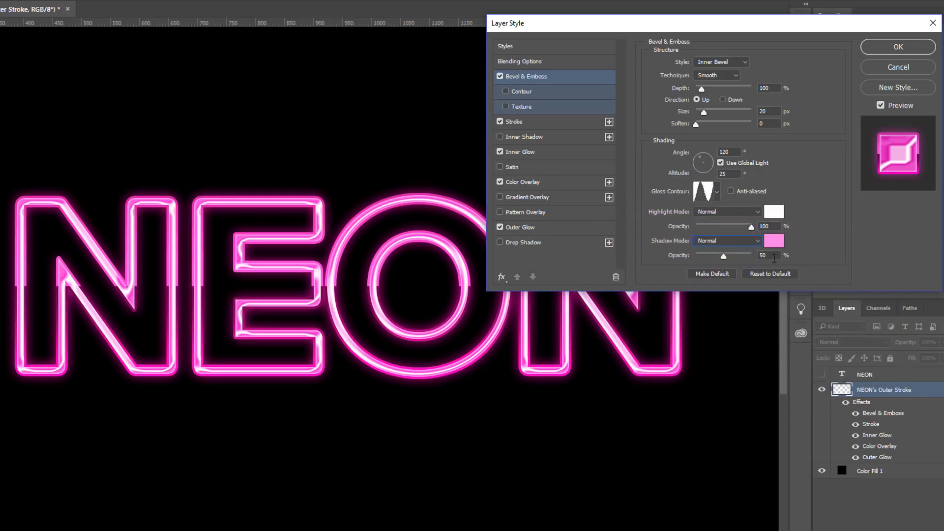
Compare the text with and without the bevel, then reduce the bevel size to 10 px and apply the layer style.
click(500, 76)
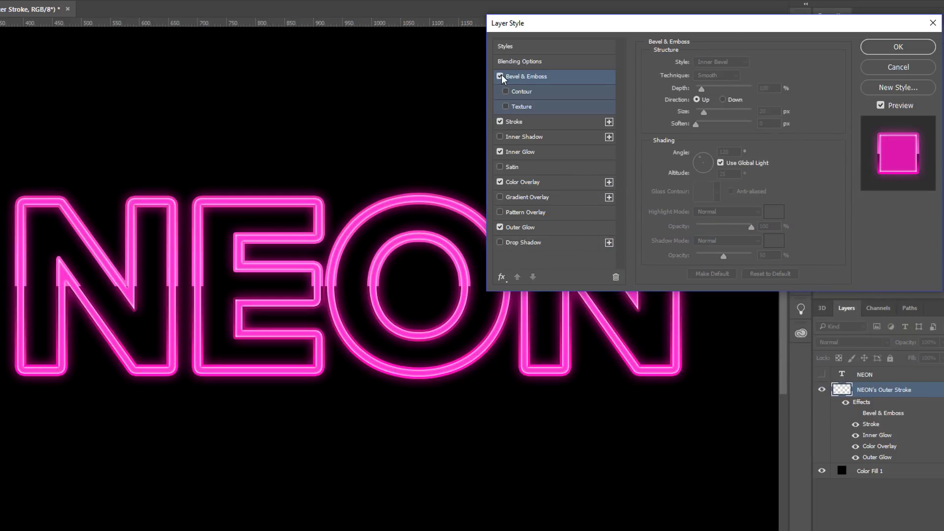
click(500, 77)
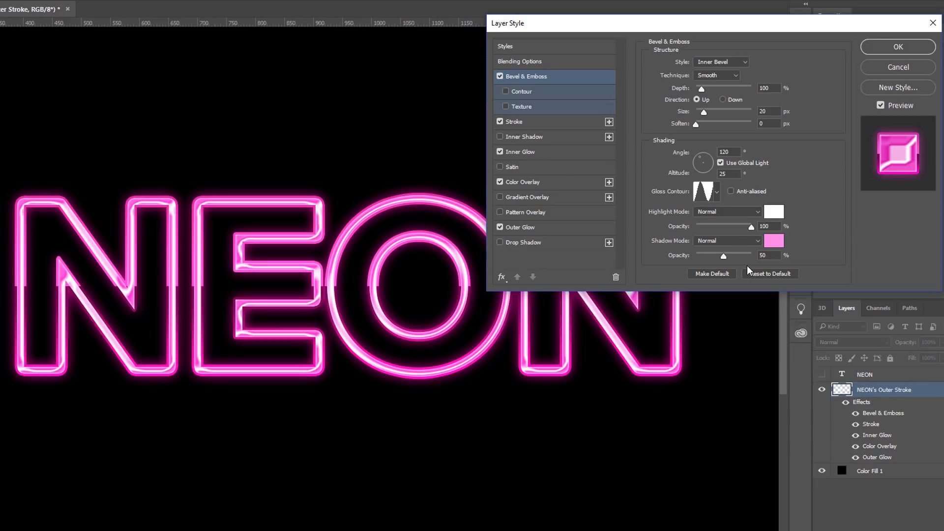
drag(704, 113, 702, 113)
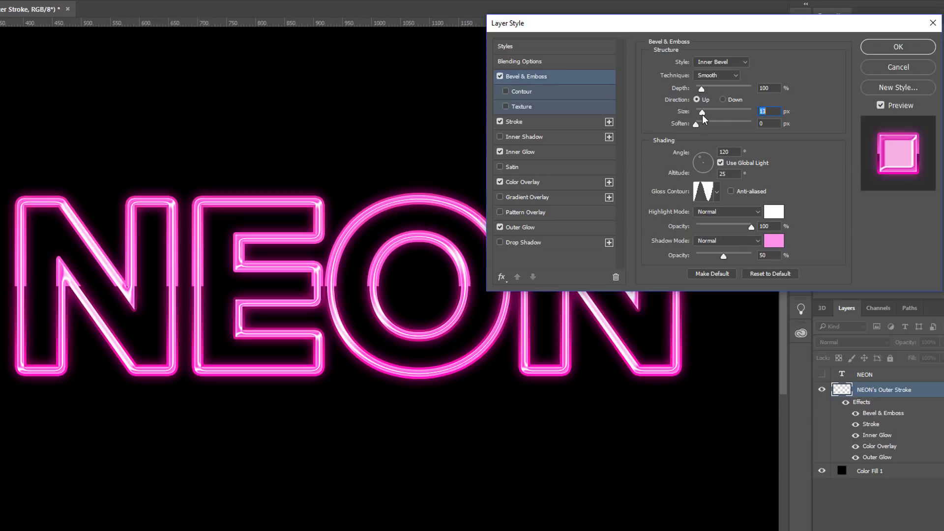
drag(702, 116, 702, 117)
key(Up)
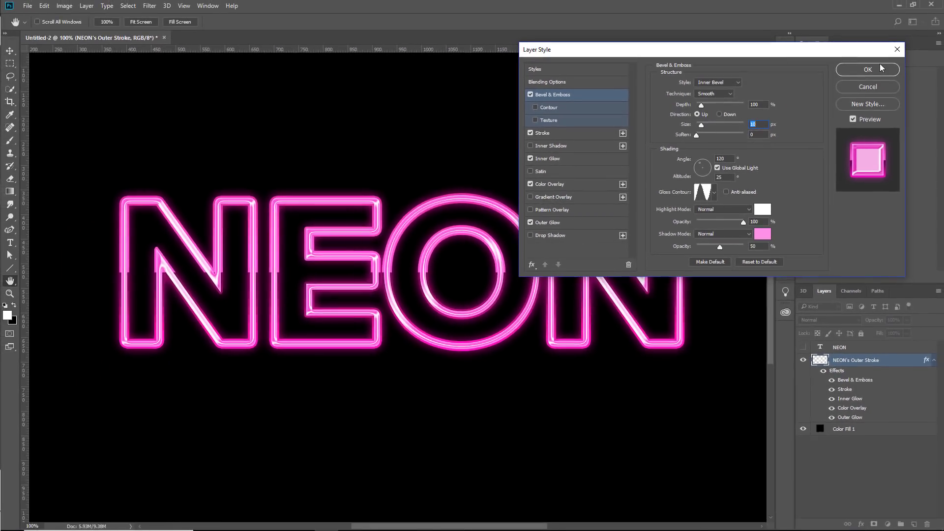
click(898, 46)
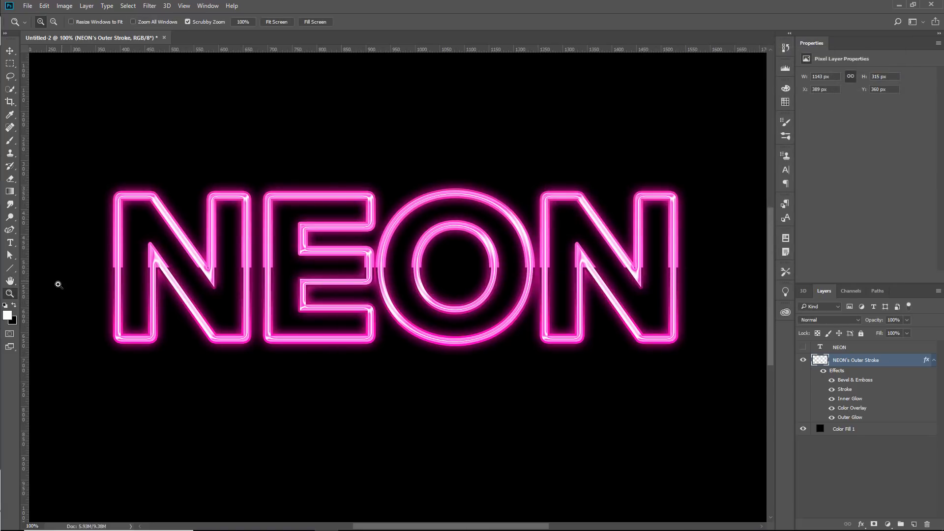
Collapse the outline layer's effects and add a Hue/Saturation adjustment layer above it with the hue set to -117.
alt+click(318, 296)
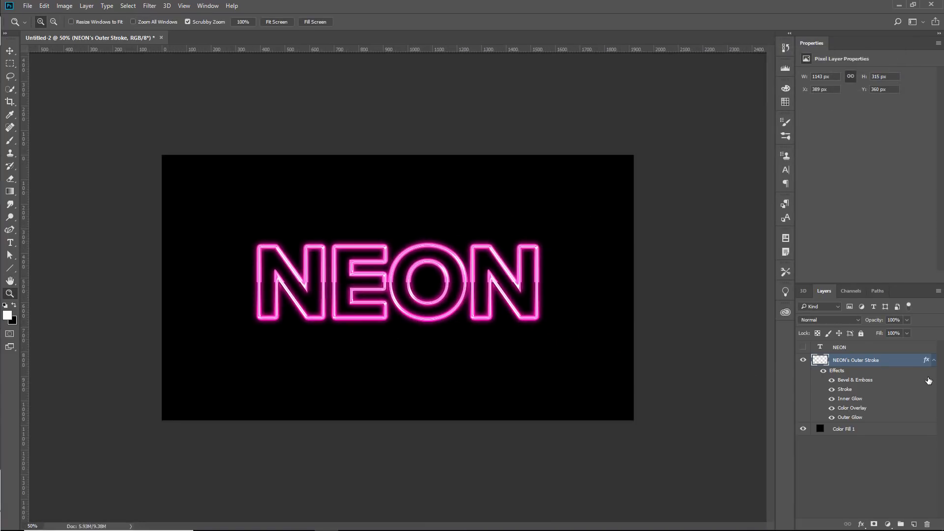
click(934, 361)
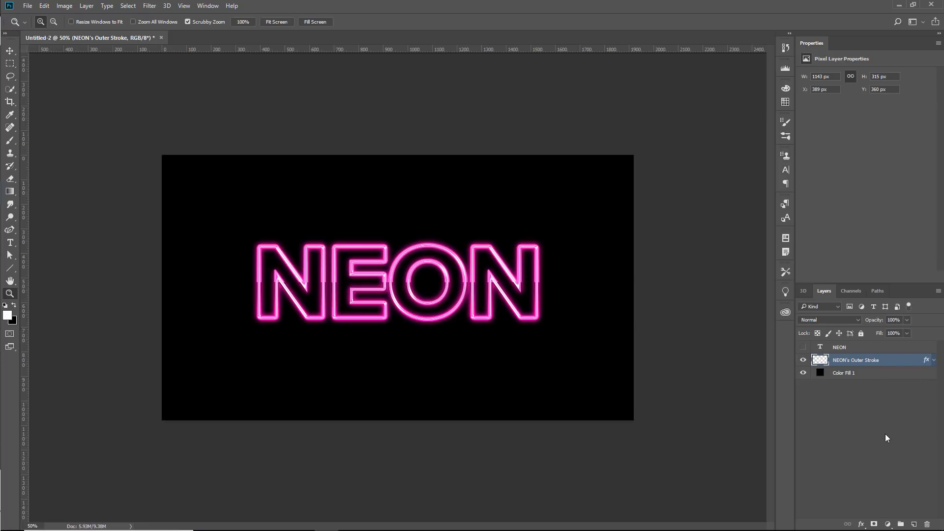
click(887, 524)
click(866, 403)
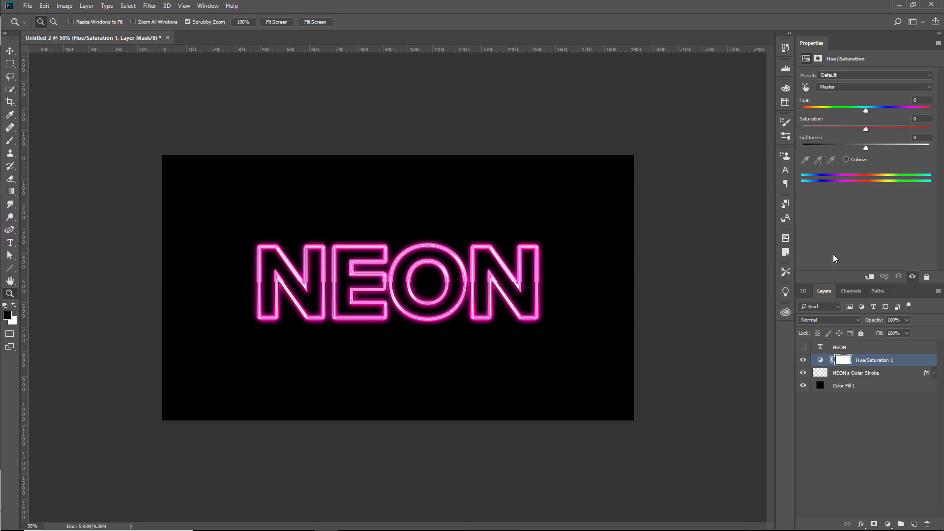
drag(866, 111, 819, 112)
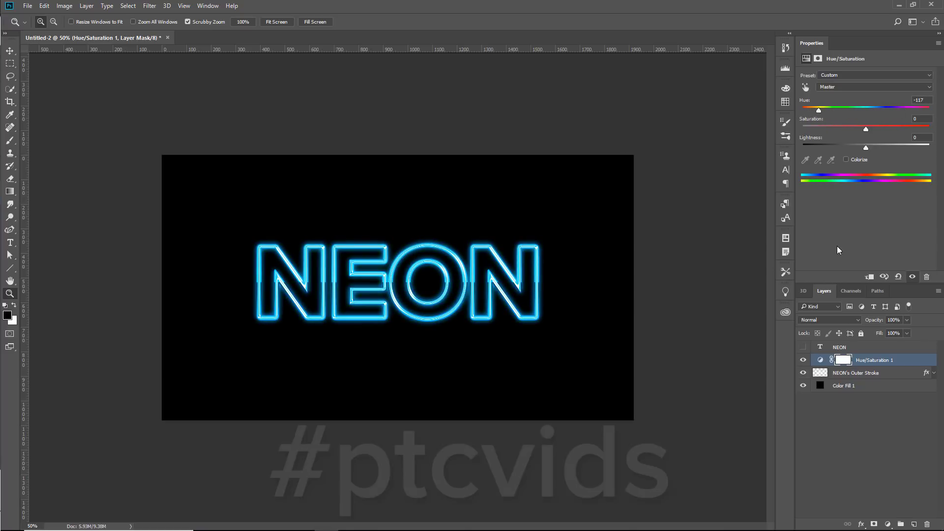